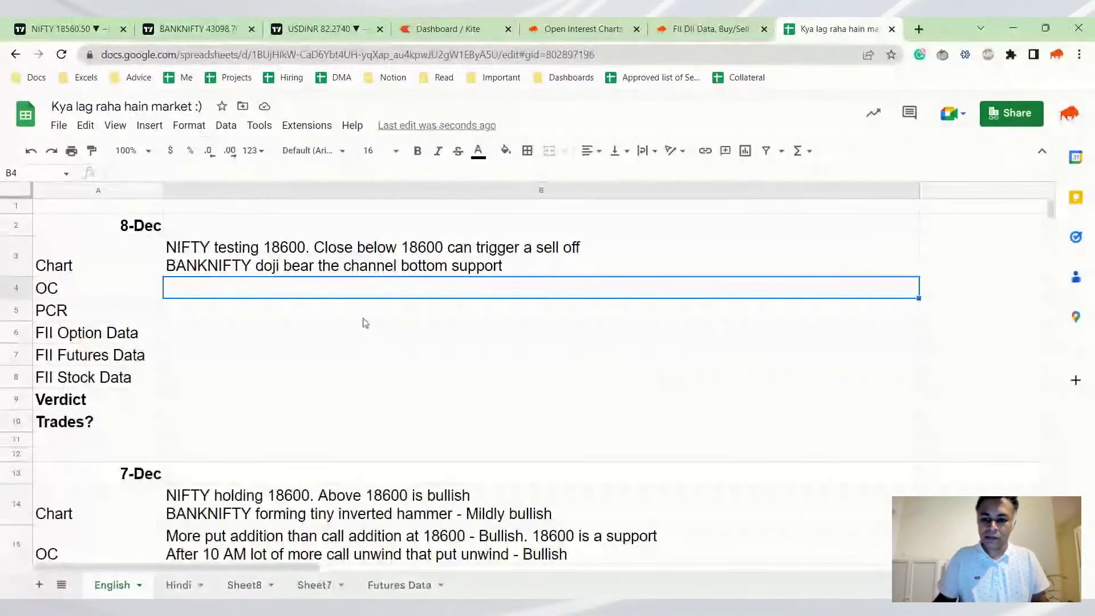
scroll(393, 246, "down", 6)
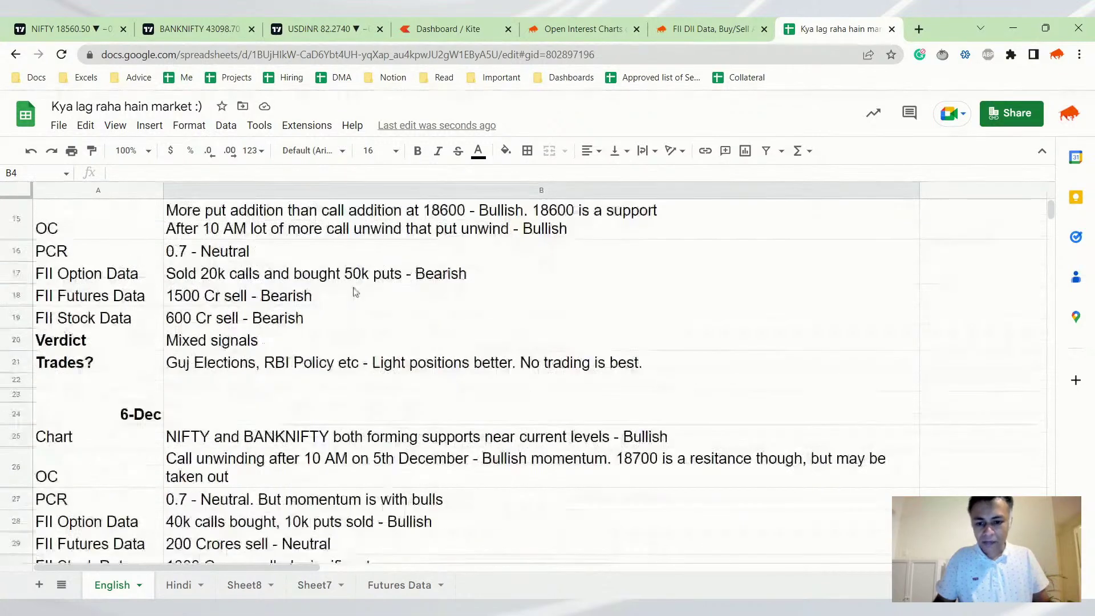
scroll(342, 310, "up", 2)
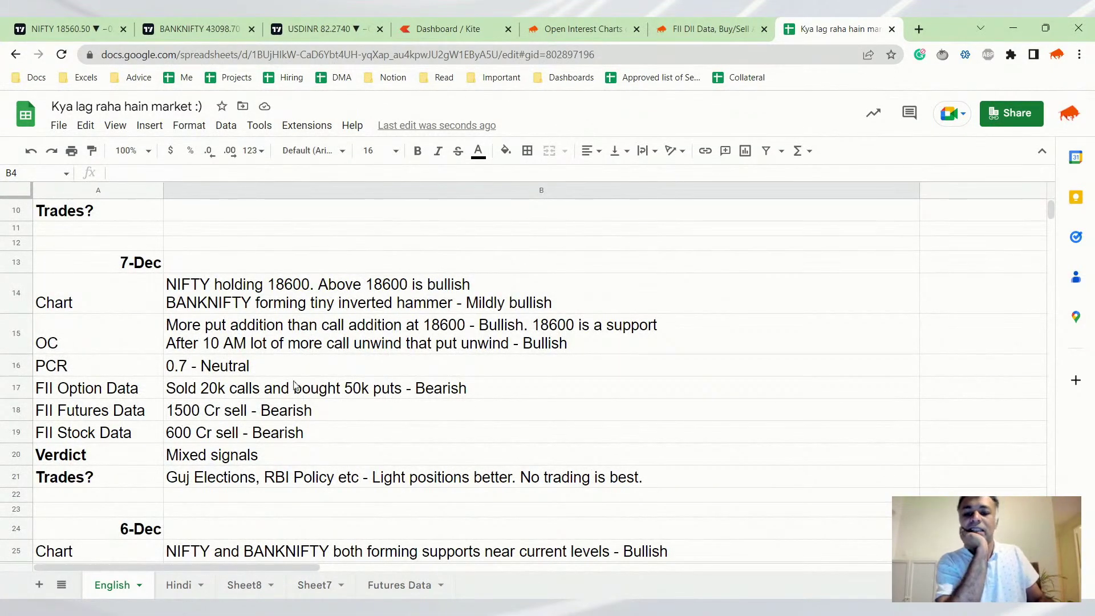
left_click(318, 482)
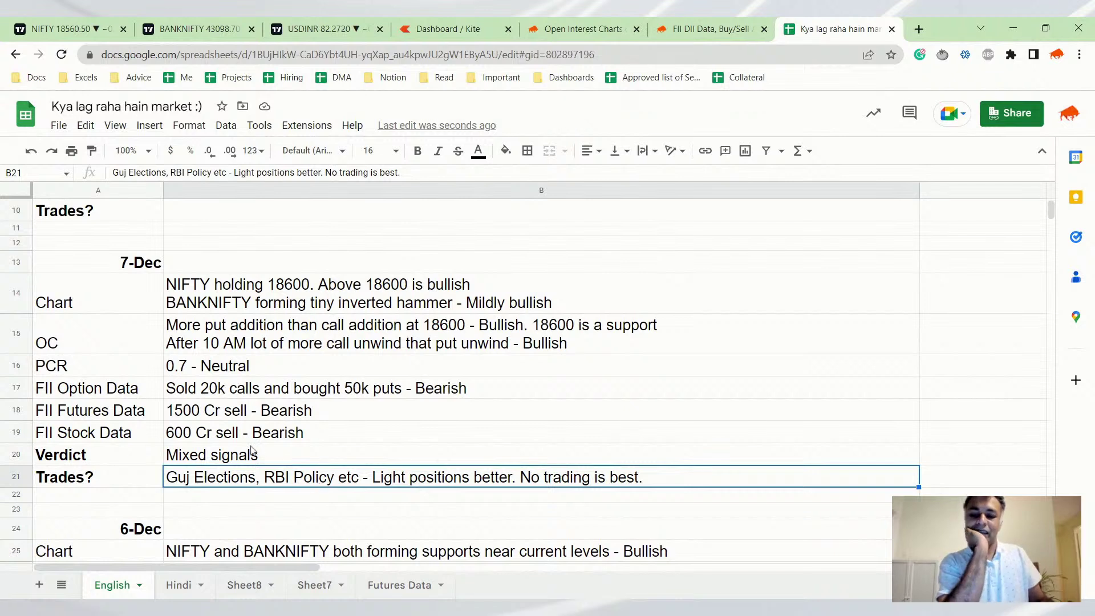
left_click(263, 307)
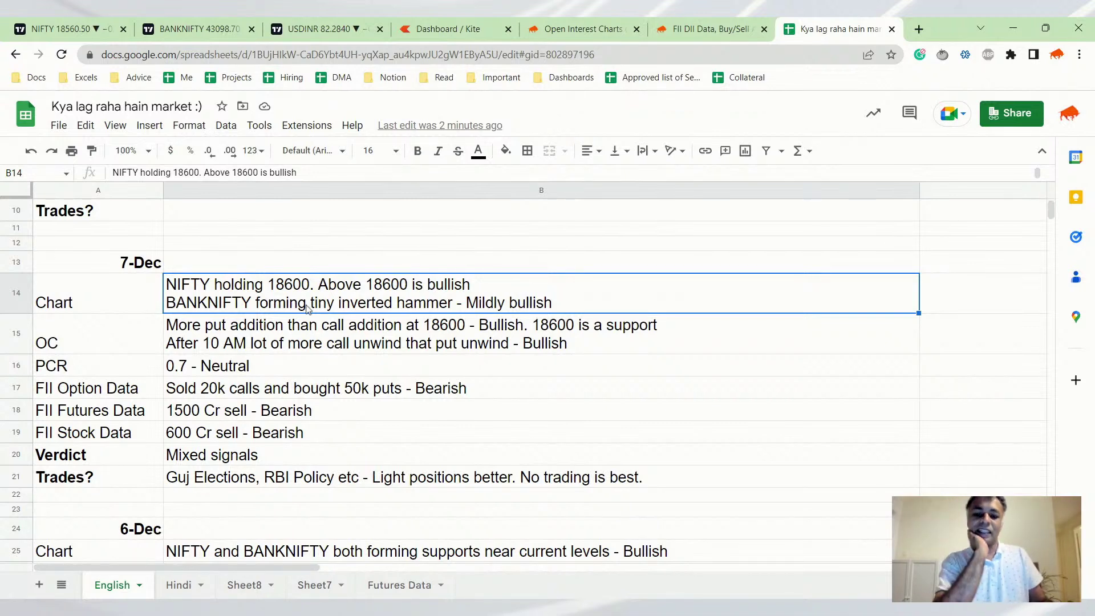
left_click(259, 484)
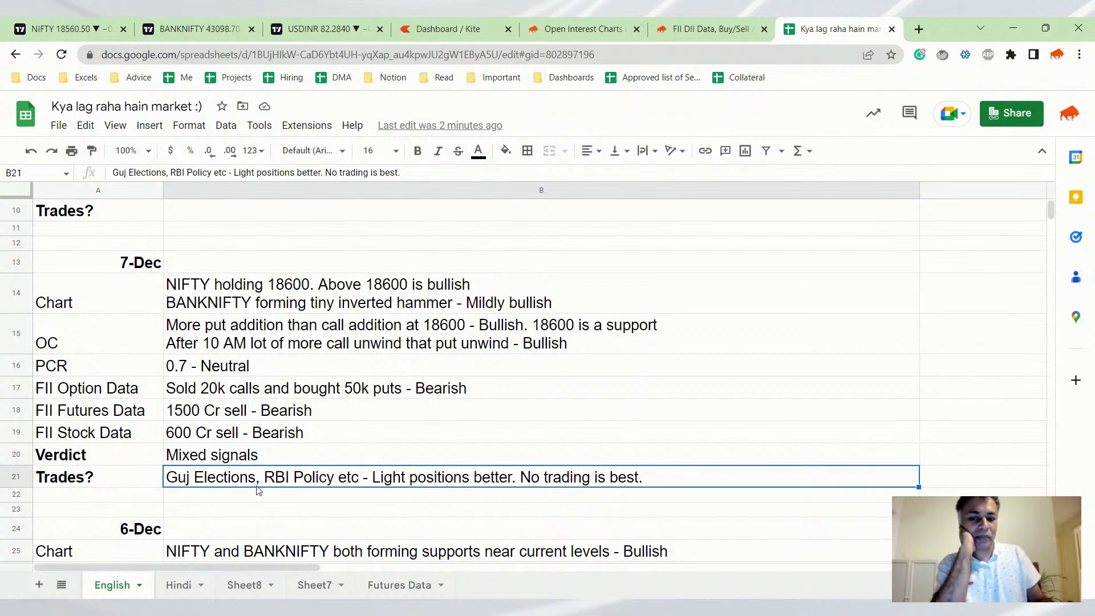
scroll(273, 416, "down", 3)
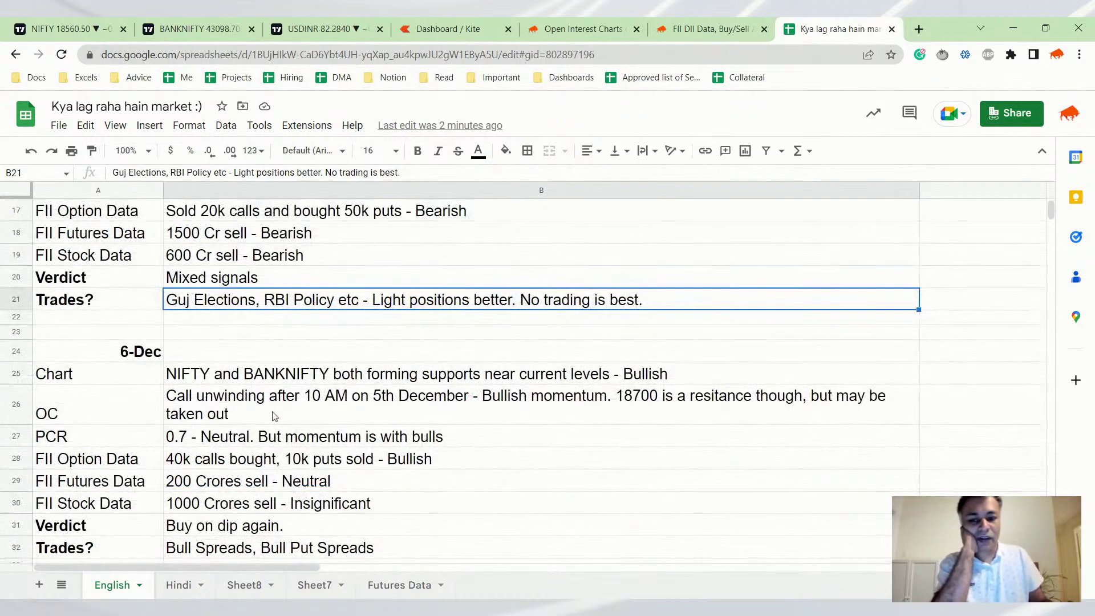
scroll(273, 416, "down", 6)
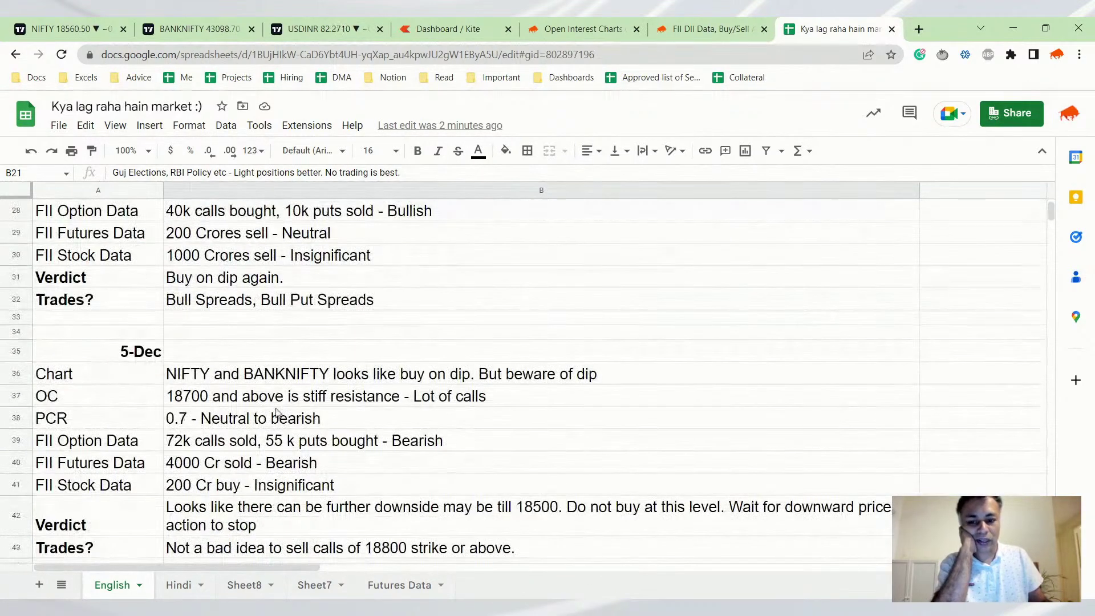
scroll(276, 412, "down", 3)
scroll(276, 412, "up", 12)
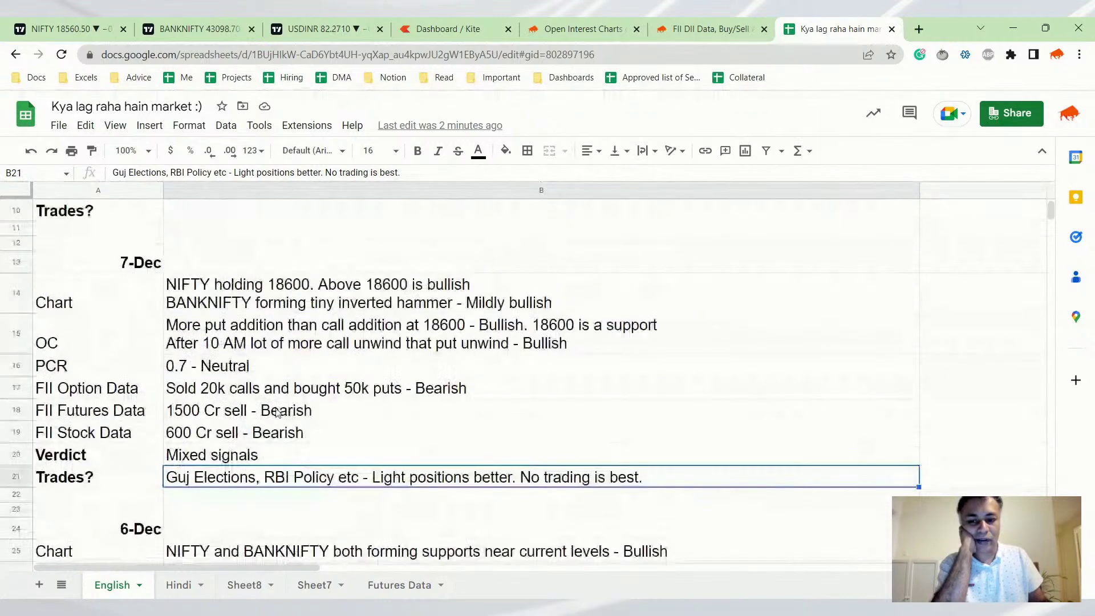
scroll(276, 412, "up", 3)
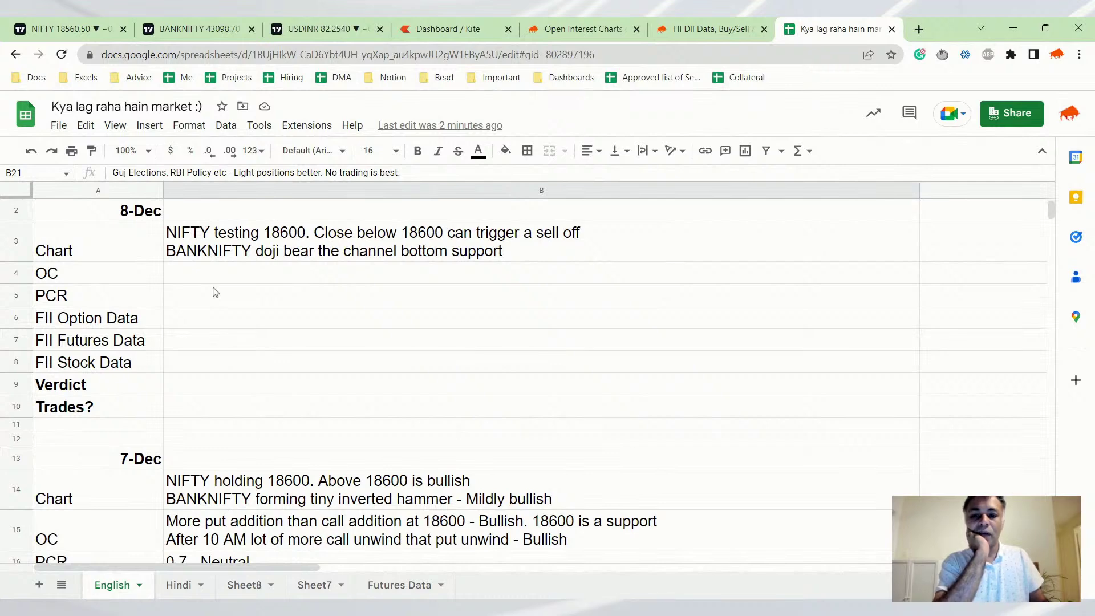
Show the NIFTY 50 daily chart and zoom in and out on recent candles inside the rising channel
left_click(94, 29)
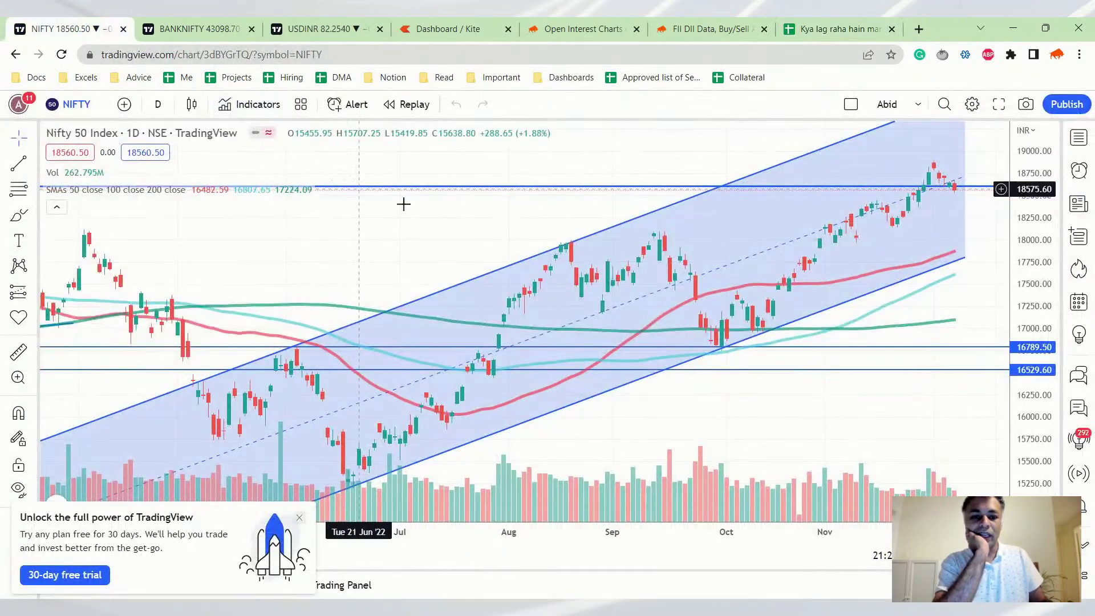
scroll(994, 242, "up", 2)
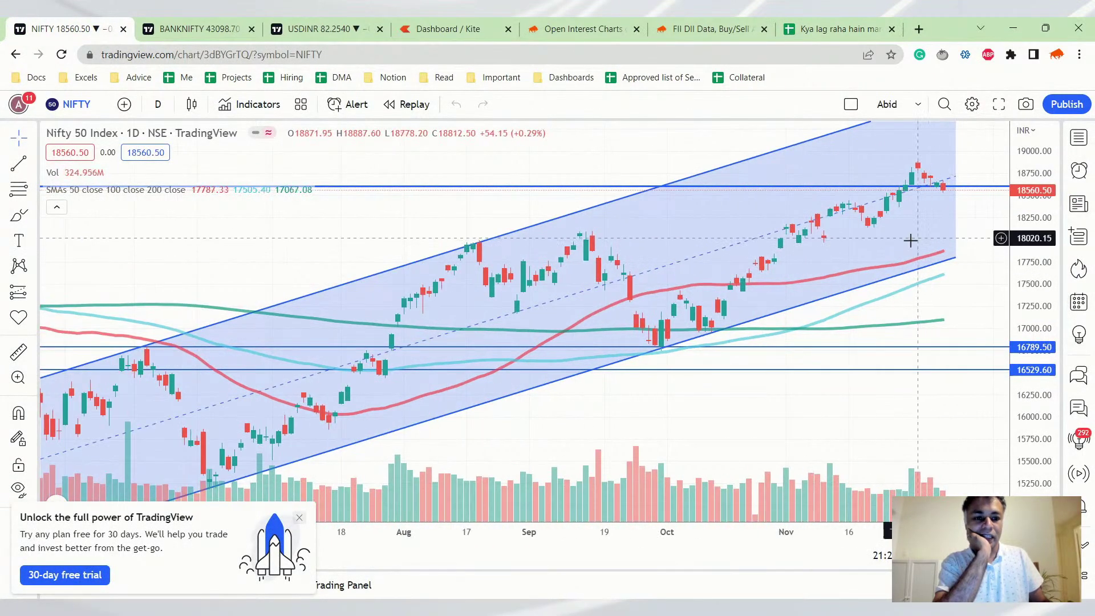
scroll(846, 198, "down", 1)
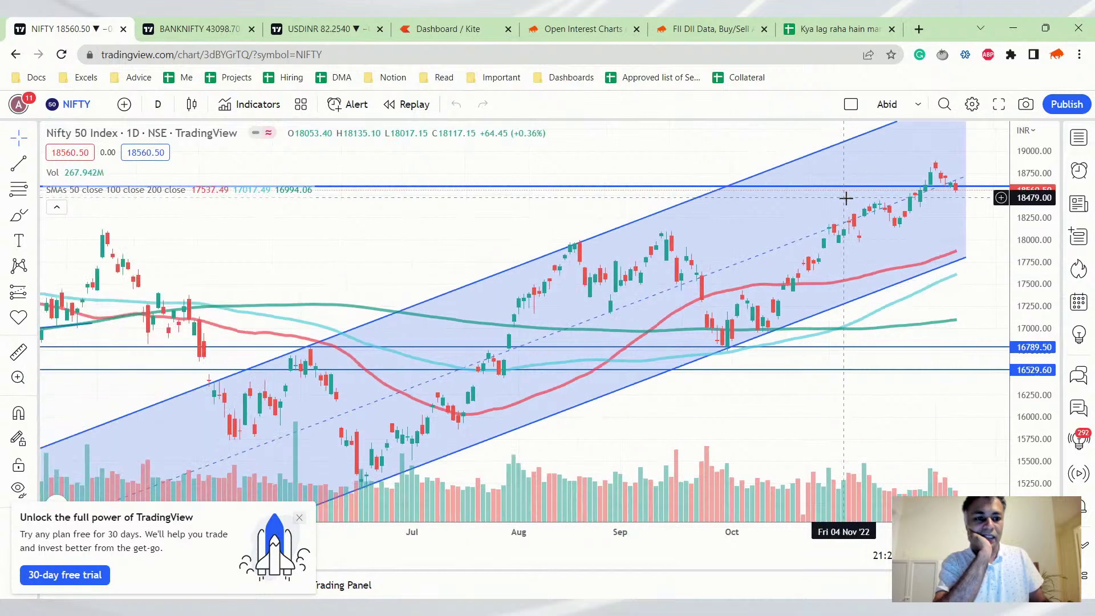
scroll(867, 197, "down", 3)
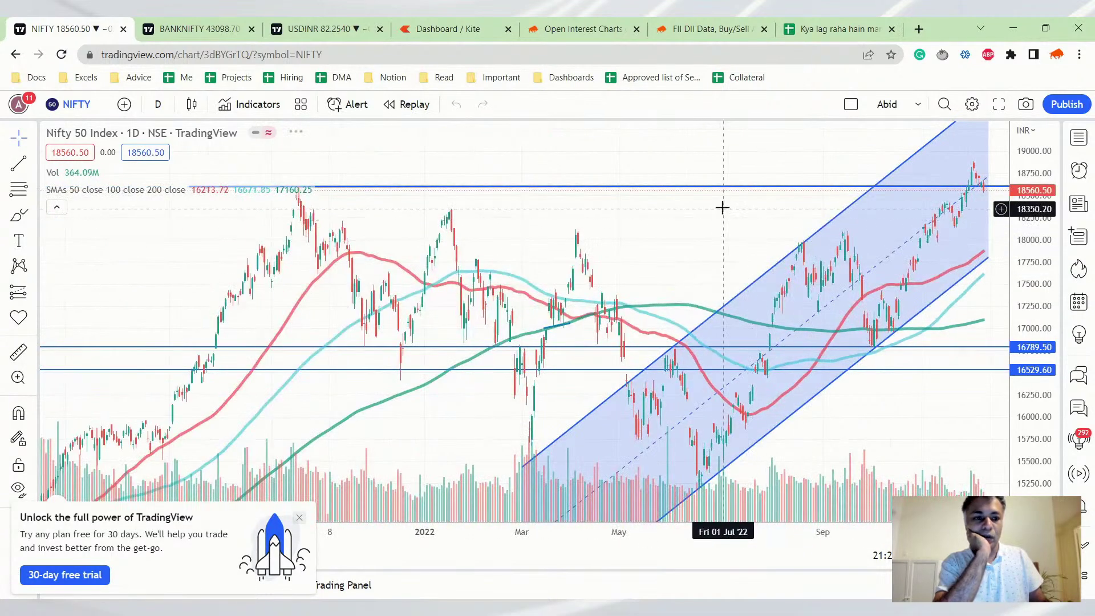
scroll(722, 208, "up", 3)
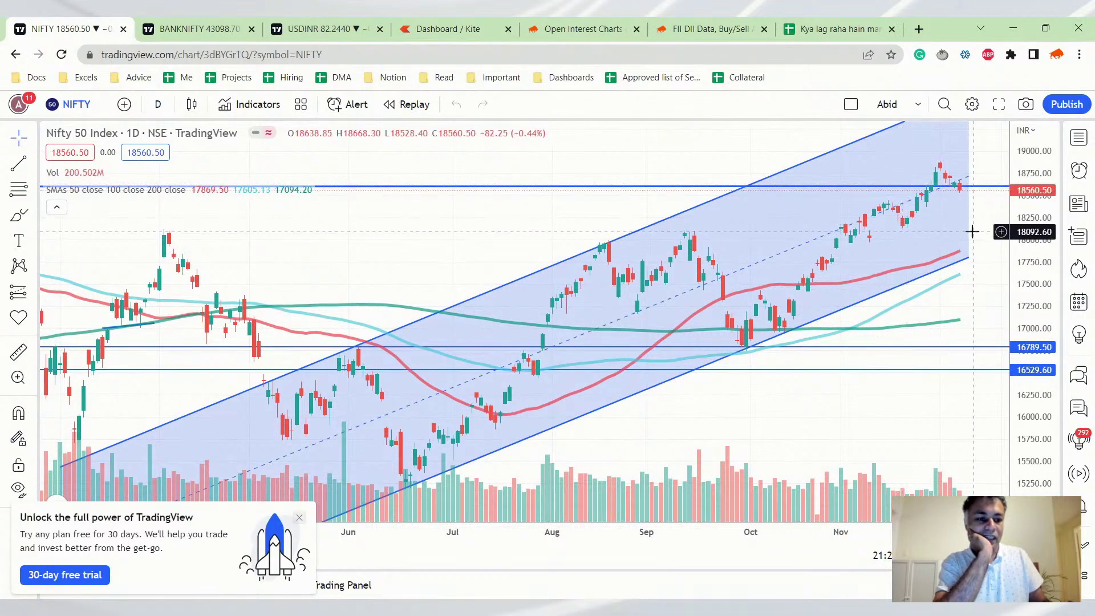
scroll(952, 197, "up", 3)
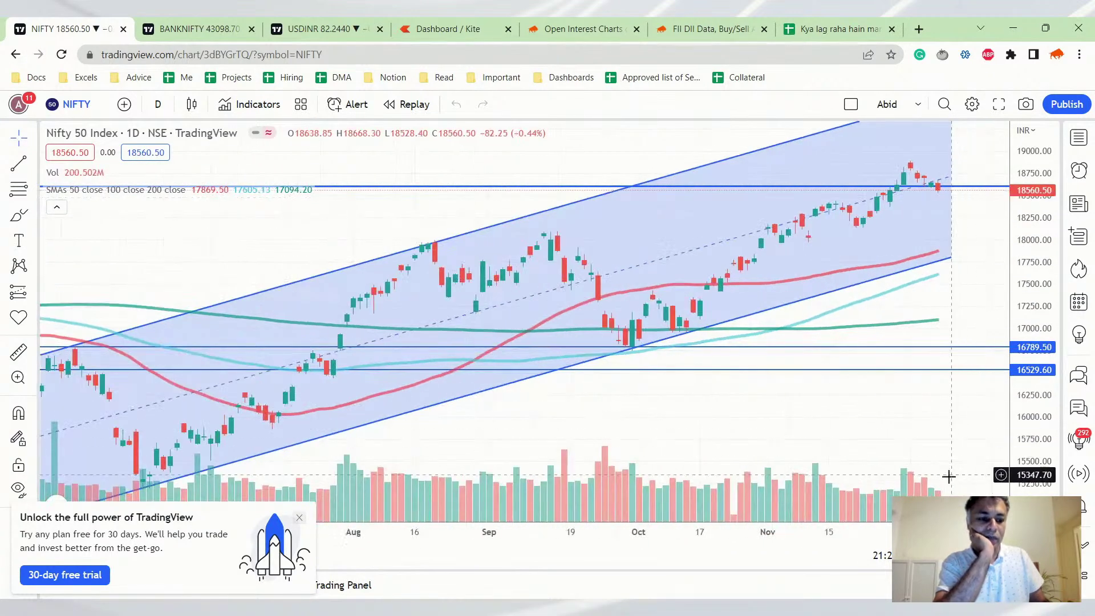
scroll(929, 323, "down", 1)
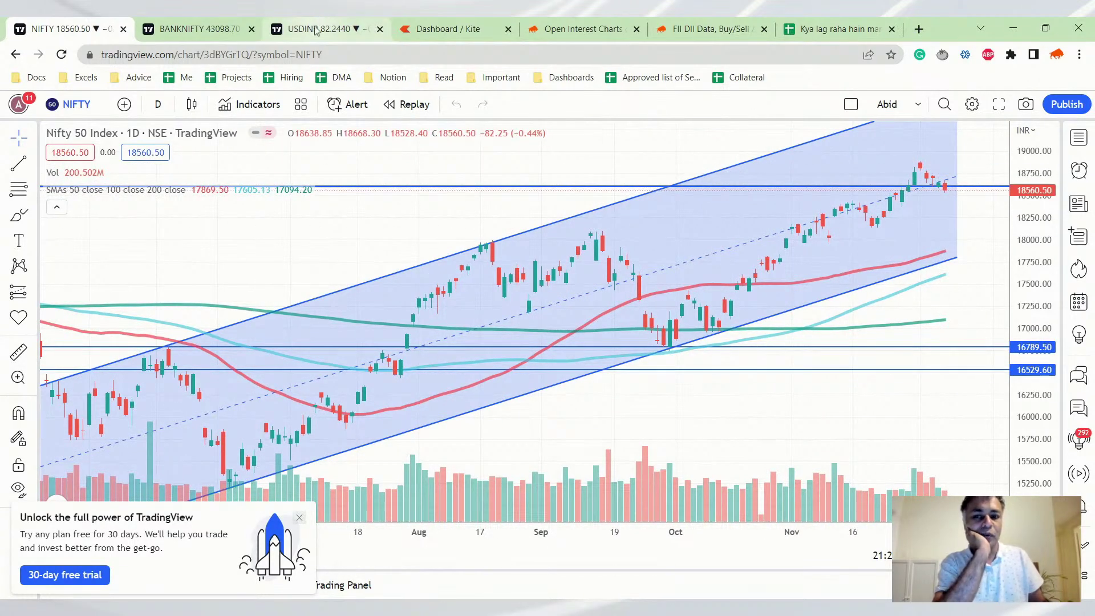
Close the Kite dashboard and bring up Sensibull's NIFTY OI Change chart for the 08 Dec expiry
left_click(201, 23)
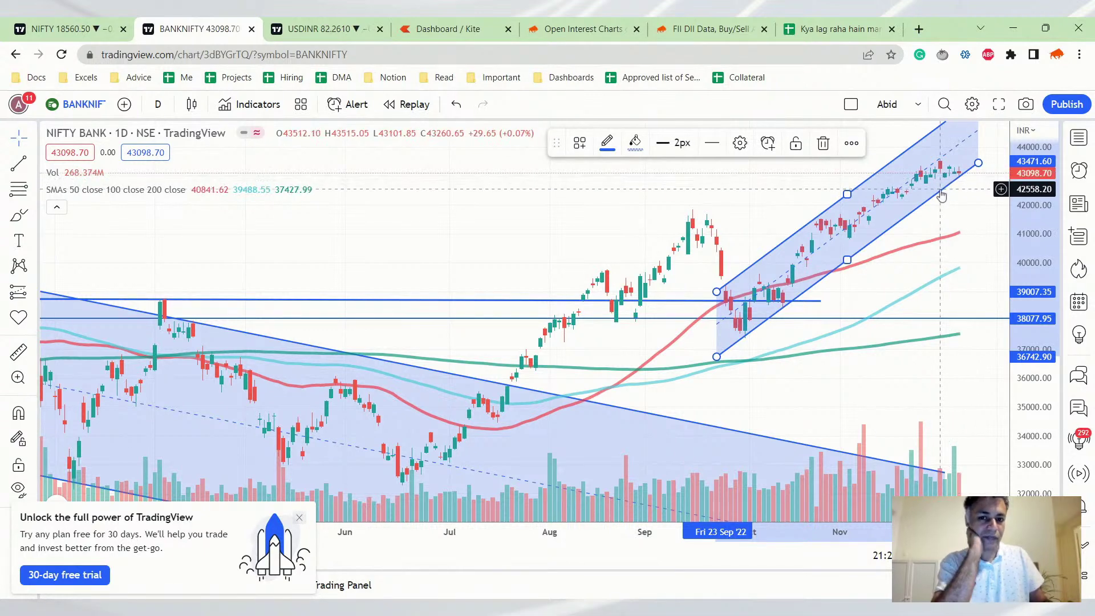
left_click(508, 28)
left_click(437, 25)
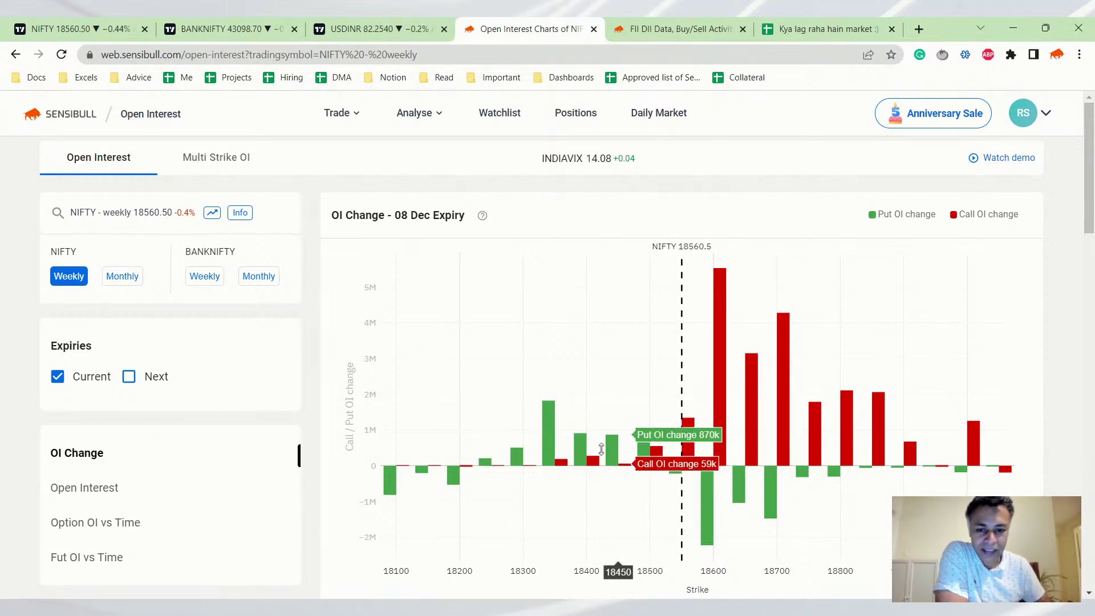
Scroll down to the NIFTY weekly Open Interest chart: calls 120.2 M versus puts 66.2 M
scroll(594, 437, "down", 2)
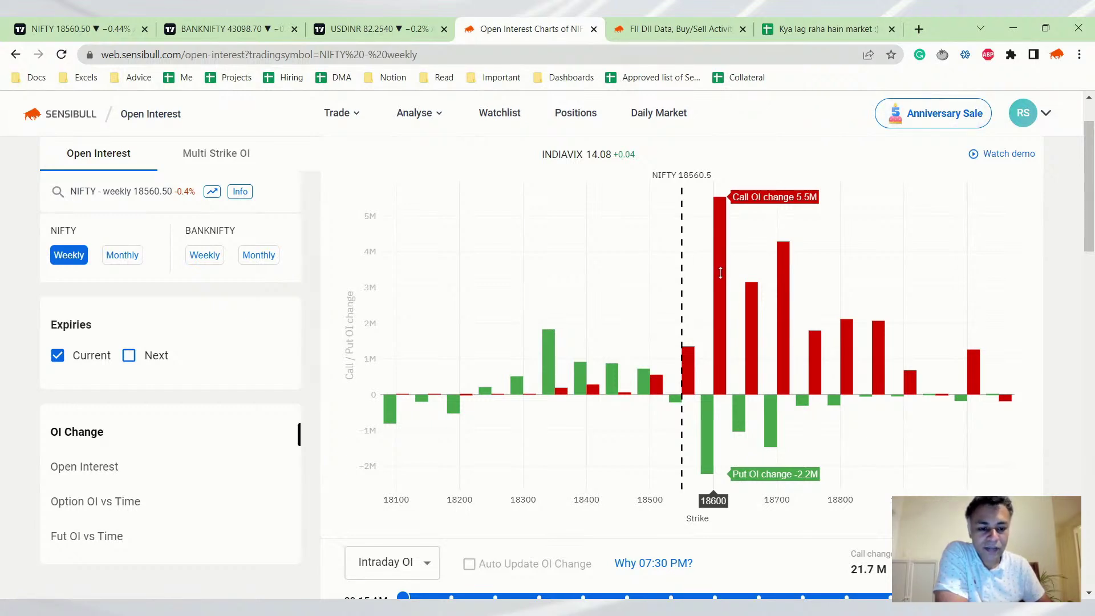
scroll(720, 272, "down", 8)
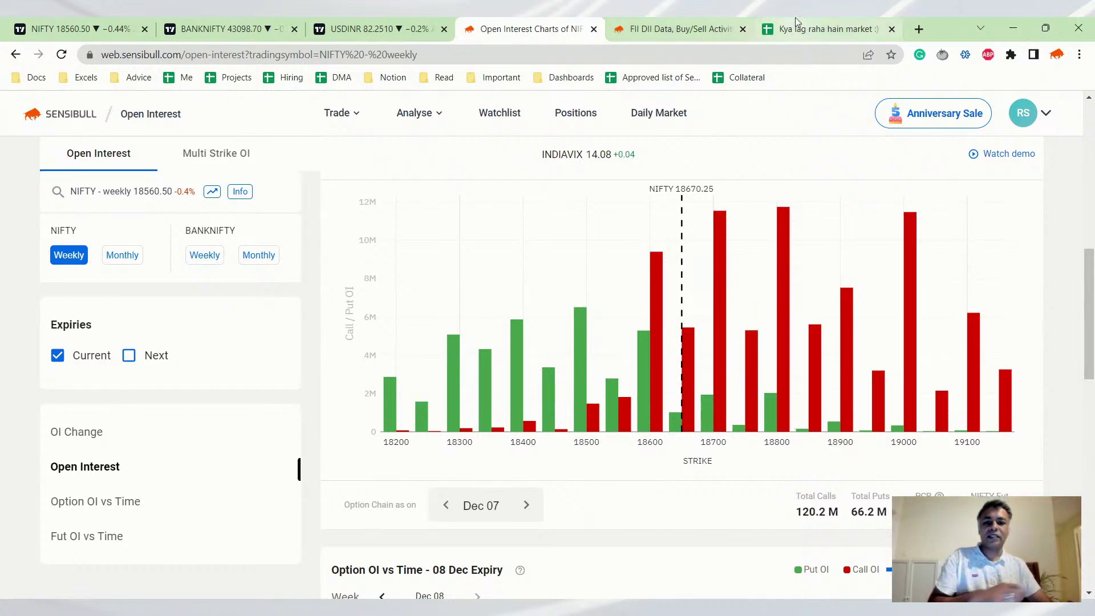
In B4, enter the OC note 'Plenty of resistance above 18600 - Expiry liekly below that'
left_click(824, 29)
left_click(234, 270)
type("Plenty of resistance above 18600")
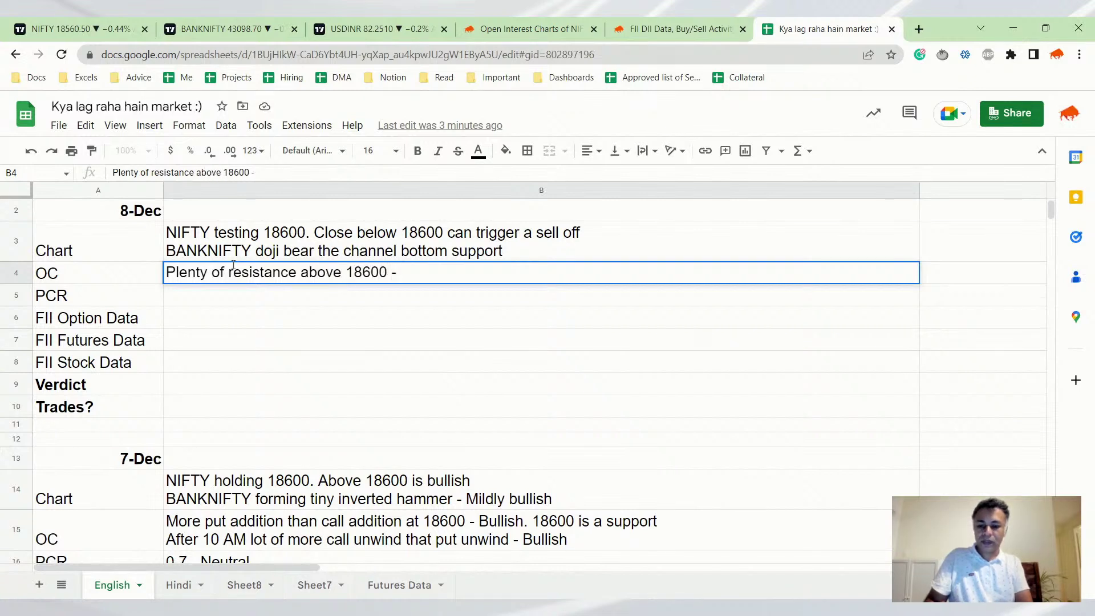
type(" - Loo")
key("BackSpace")
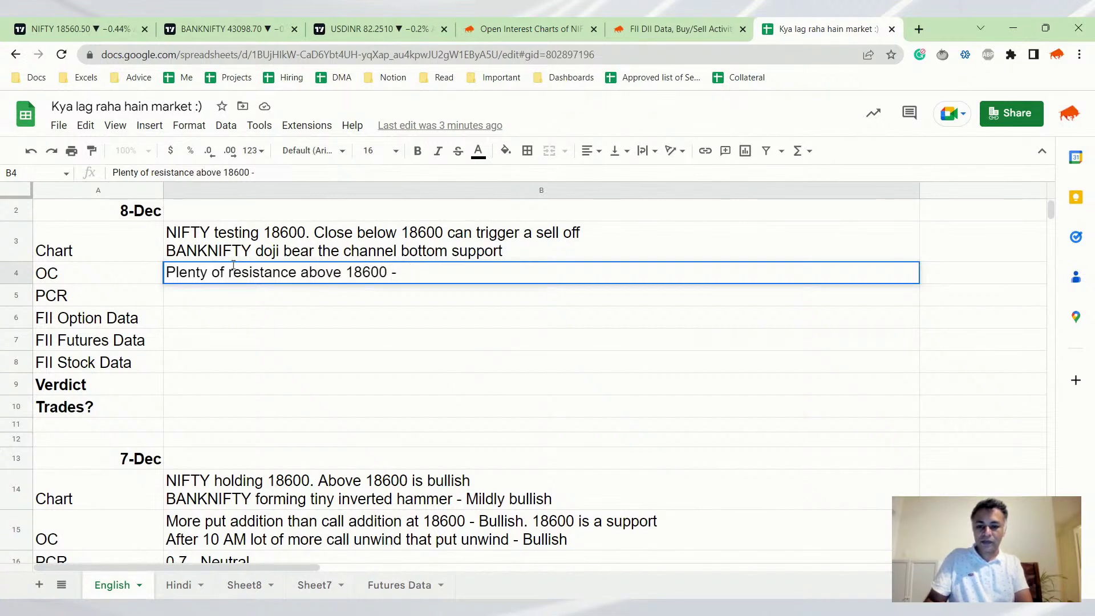
type("Expiry")
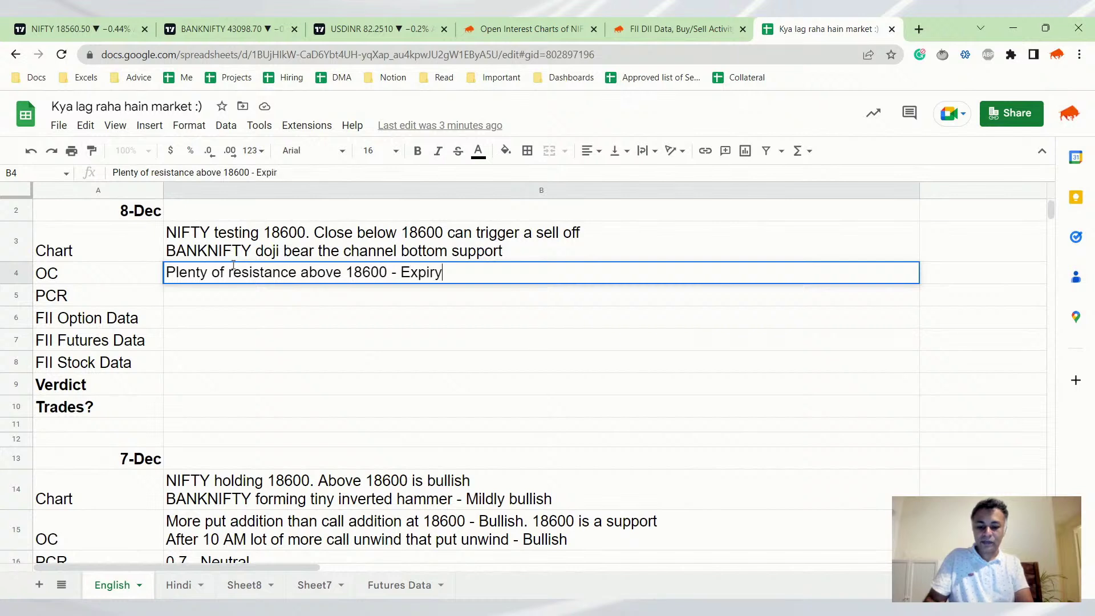
type(" liekly below that")
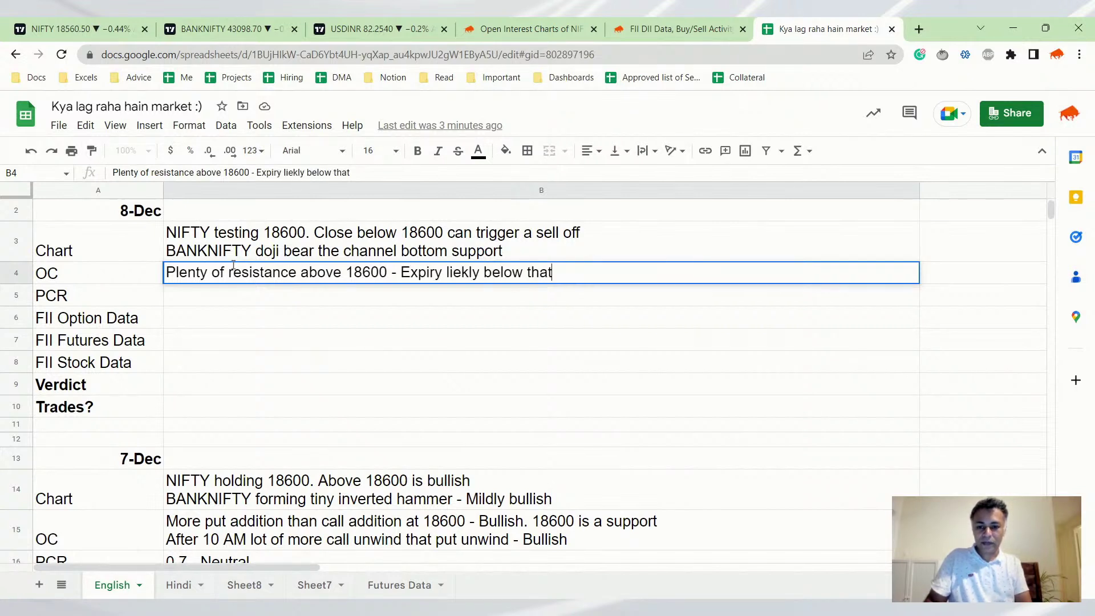
key("Return")
Correct the OC note's ending to 'Expiry likely below 18600'
key("Up")
key("Return")
key("ctrl+Left")
key("ctrl+Left")
key("ctrl+Left")
key("Delete")
key("Right")
type("e")
key("ctrl+shift+Left")
type("18600")
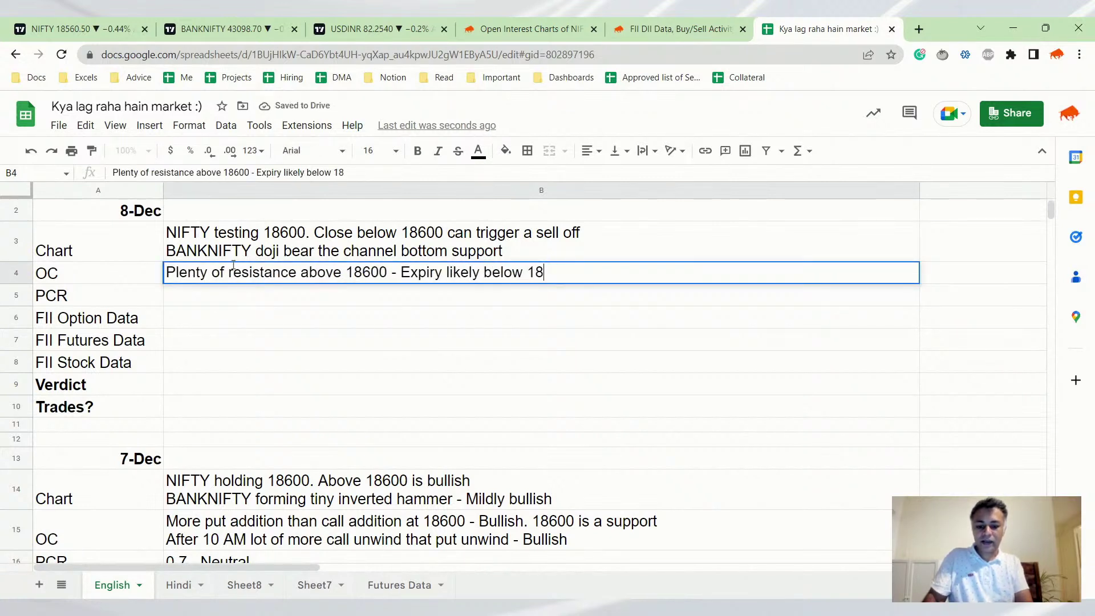
key("Return")
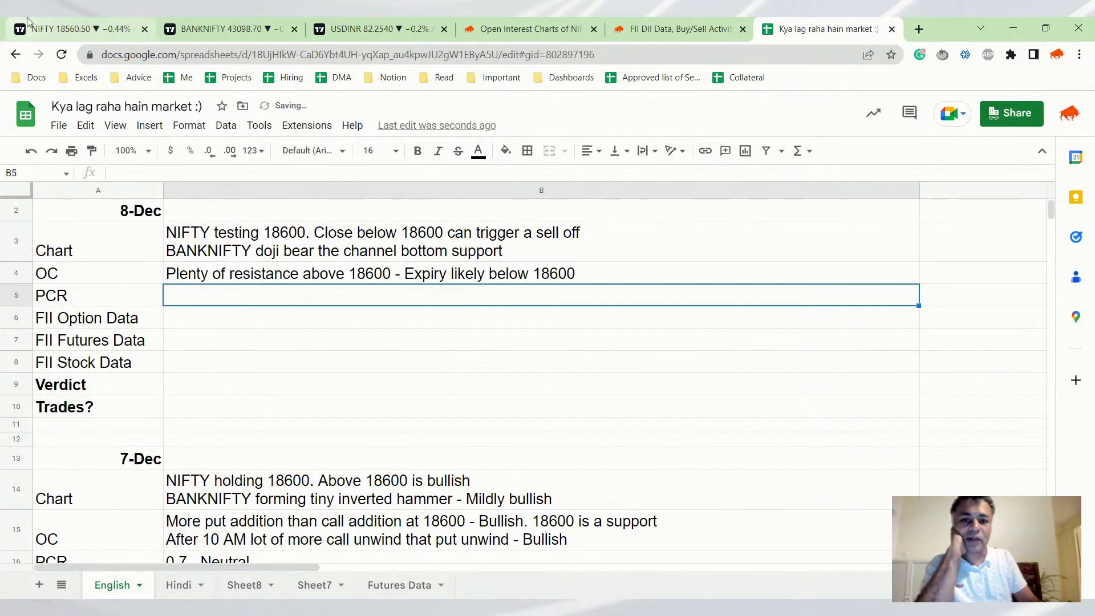
Review NIFTY OI change by strike, then the Open Interest and Option OI vs Time charts (PCR 0.6)
left_click(528, 28)
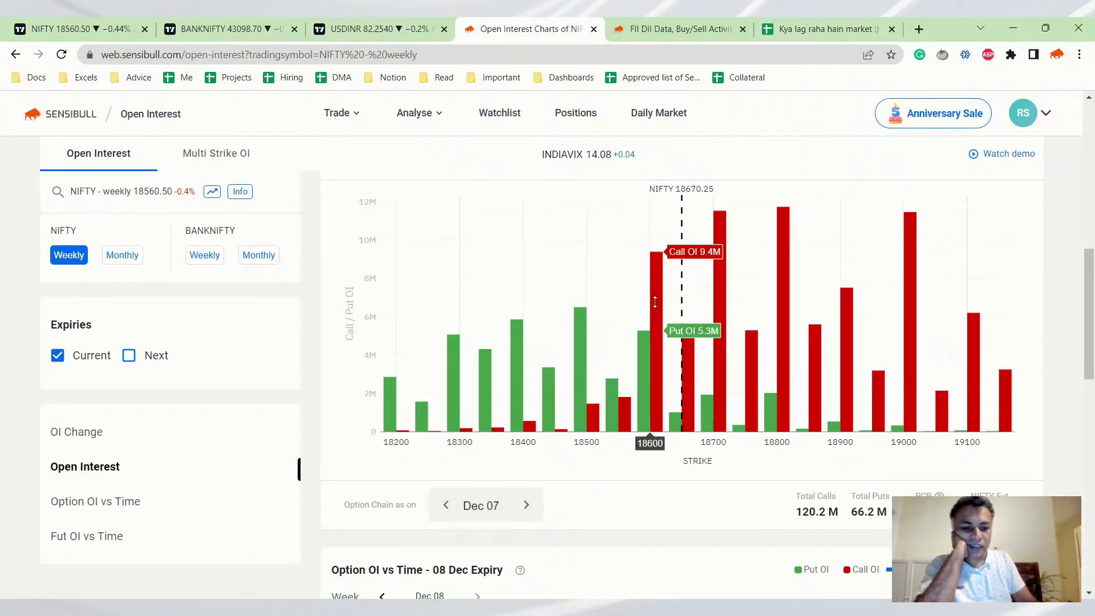
left_click(76, 431)
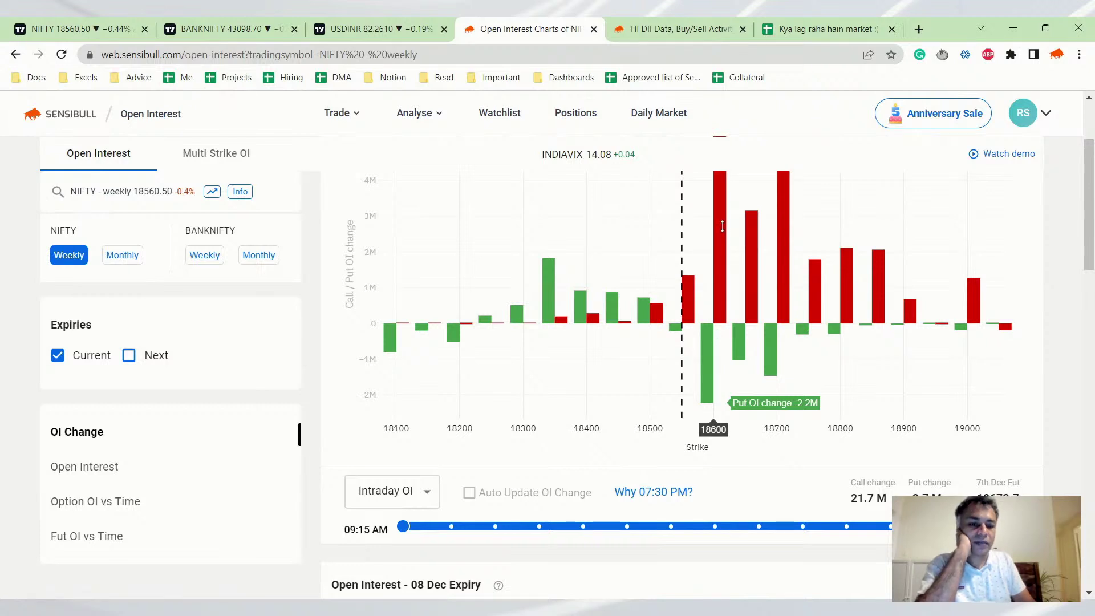
scroll(722, 226, "down", 5)
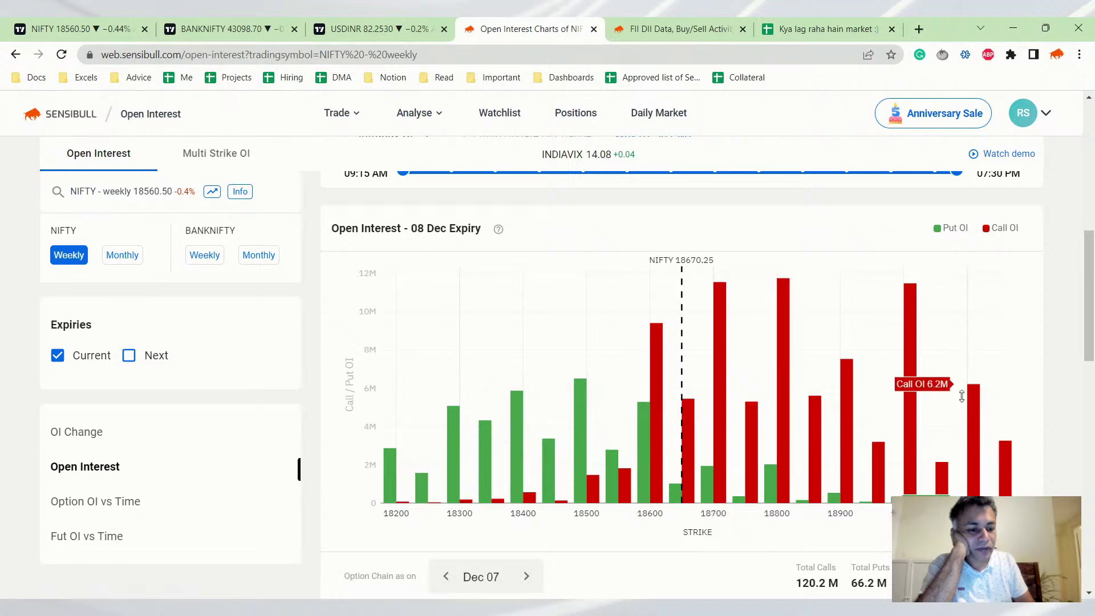
scroll(946, 393, "down", 2)
scroll(946, 394, "down", 2)
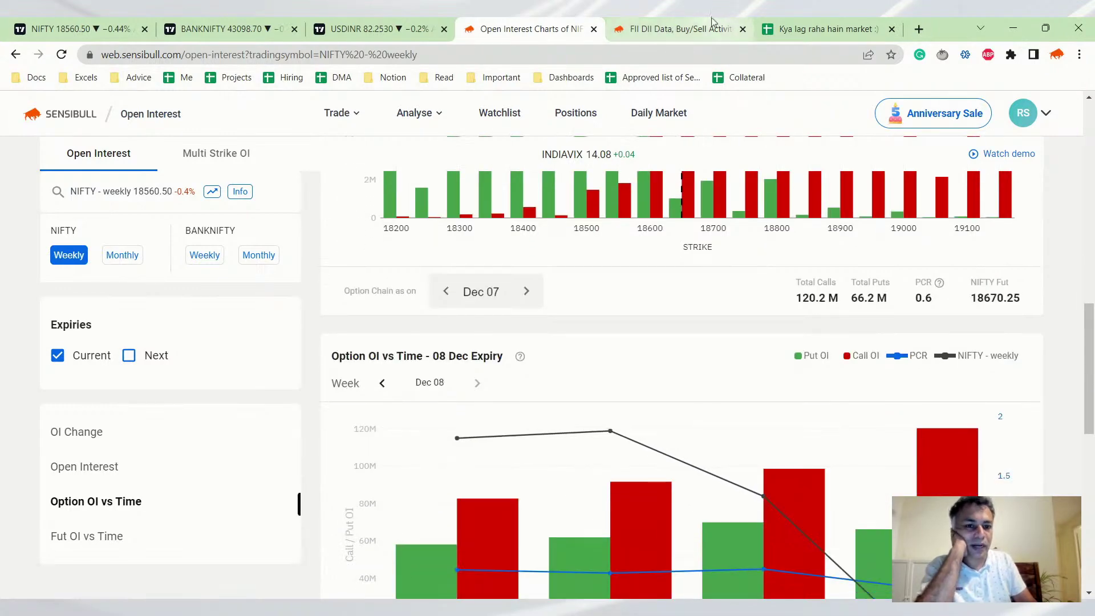
Review 07 Dec FII index-option positions (calls net −22,659, puts net 9,165) and buy/sell activity
left_click(673, 29)
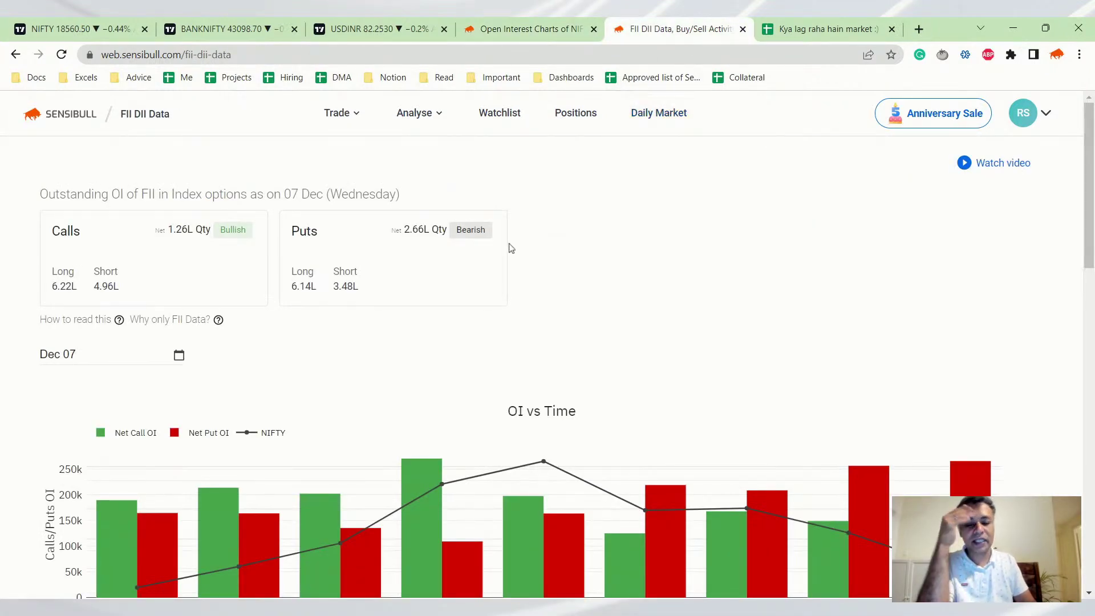
scroll(496, 257, "down", 1)
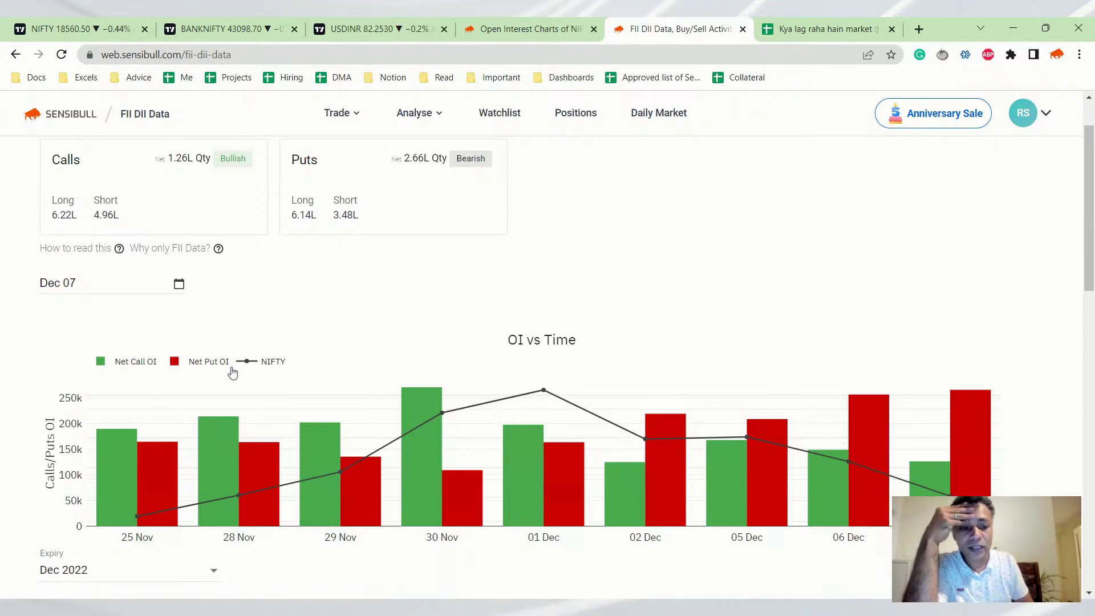
scroll(341, 273, "up", 1)
scroll(257, 309, "down", 4)
scroll(257, 309, "down", 2)
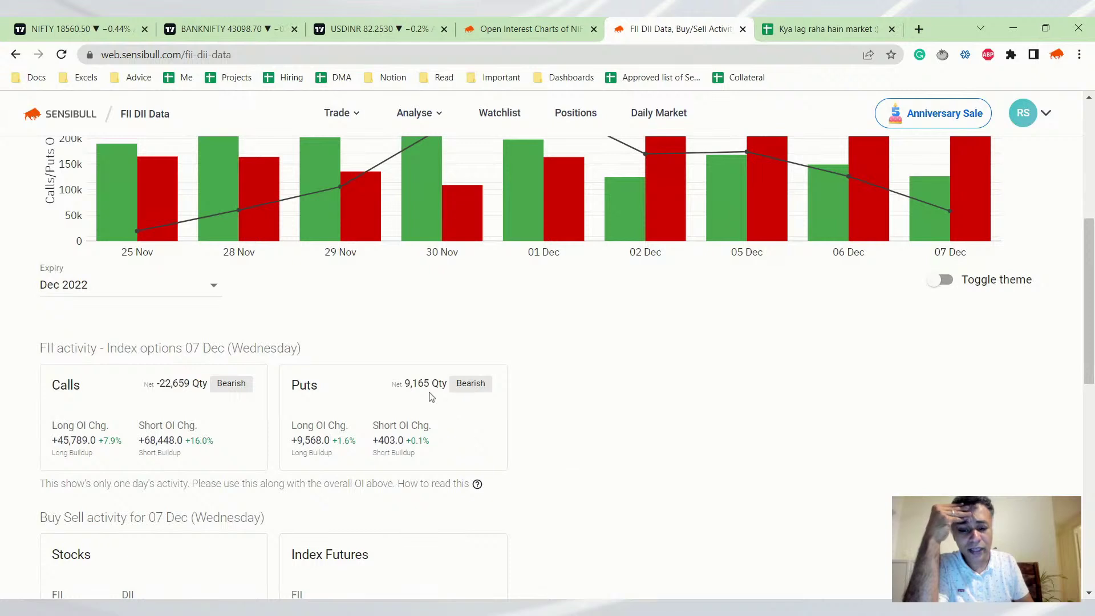
scroll(431, 398, "down", 2)
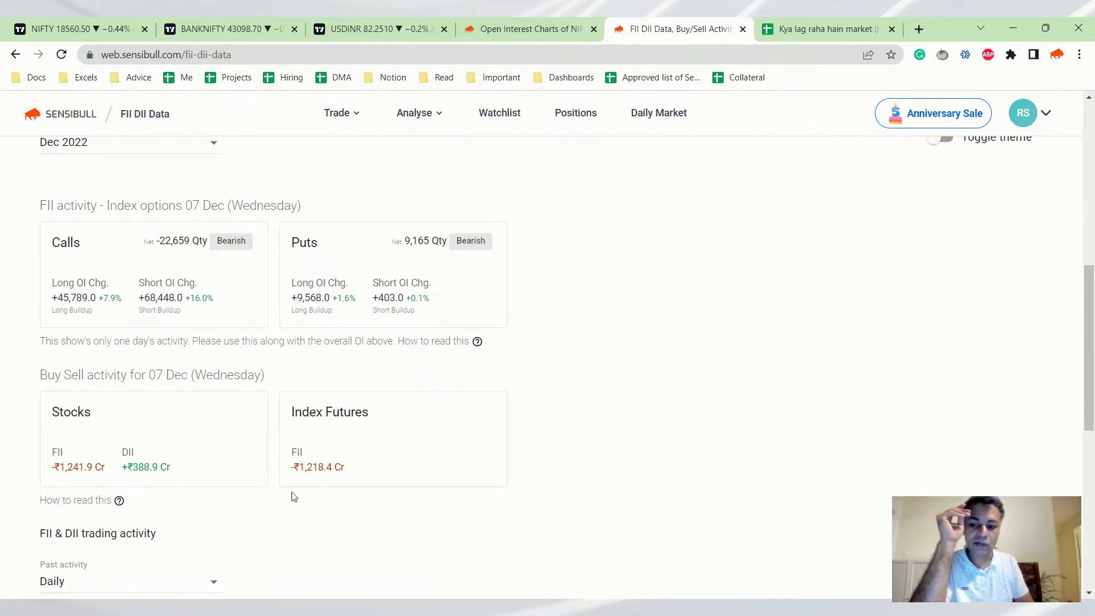
scroll(752, 197, "up", 3)
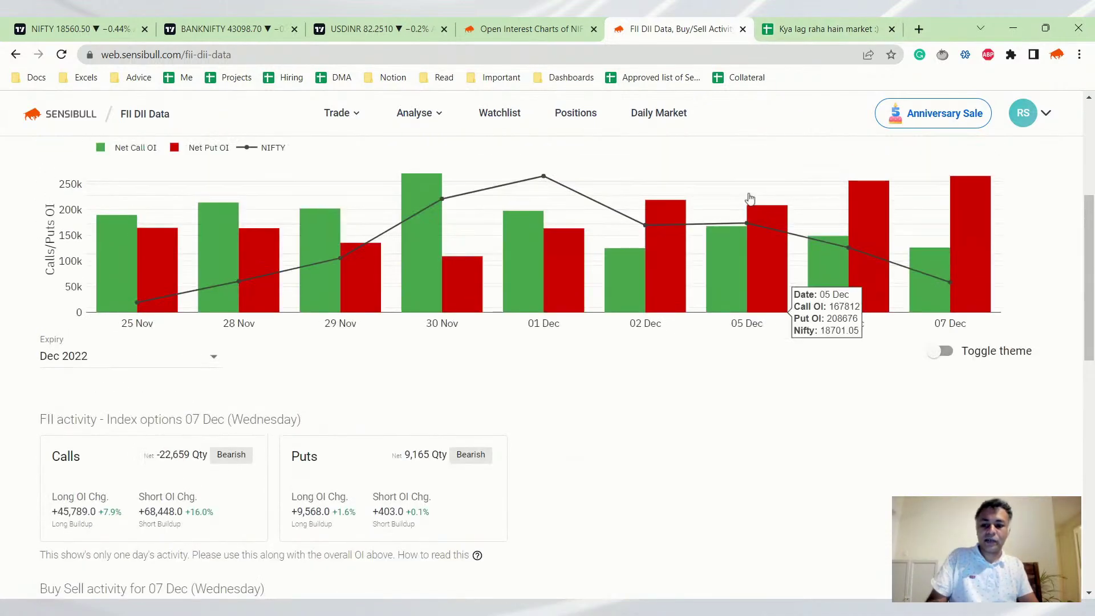
Enter PCR '0.6 Bearish' and FII options '22k calls sold, 10k puts bought - Bearish', fixing the typo
left_click(862, 23)
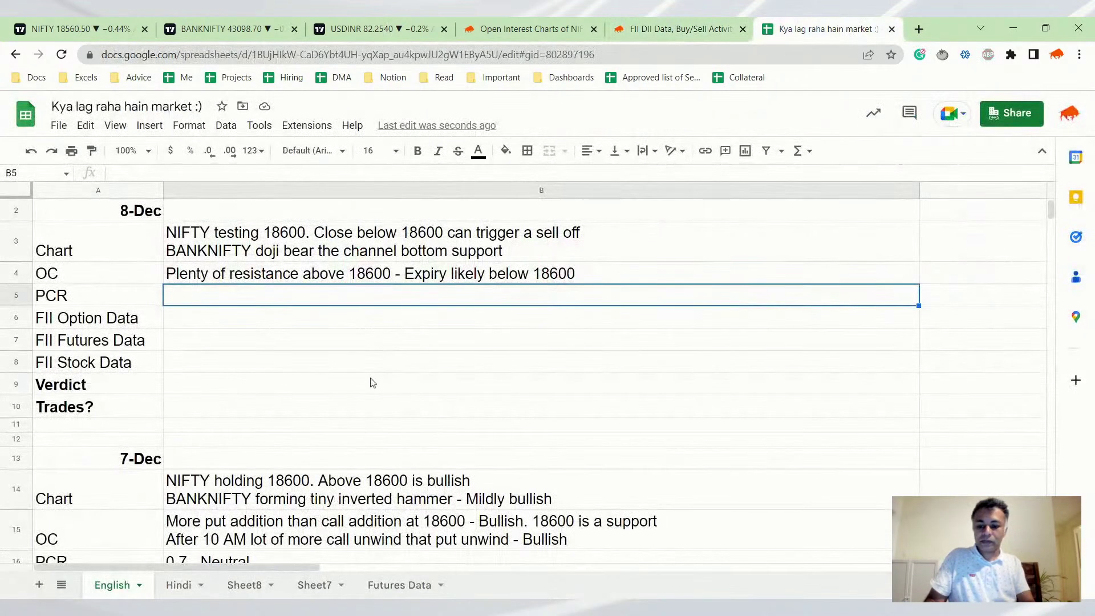
type("0.6 Bea")
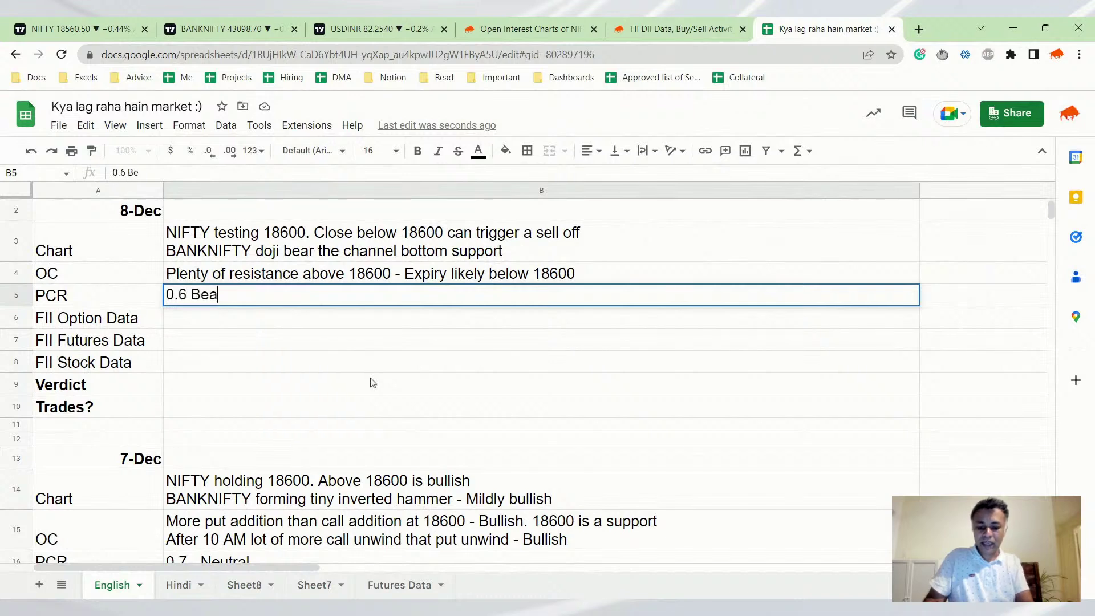
type("rish")
key("Return")
type("22k calls ")
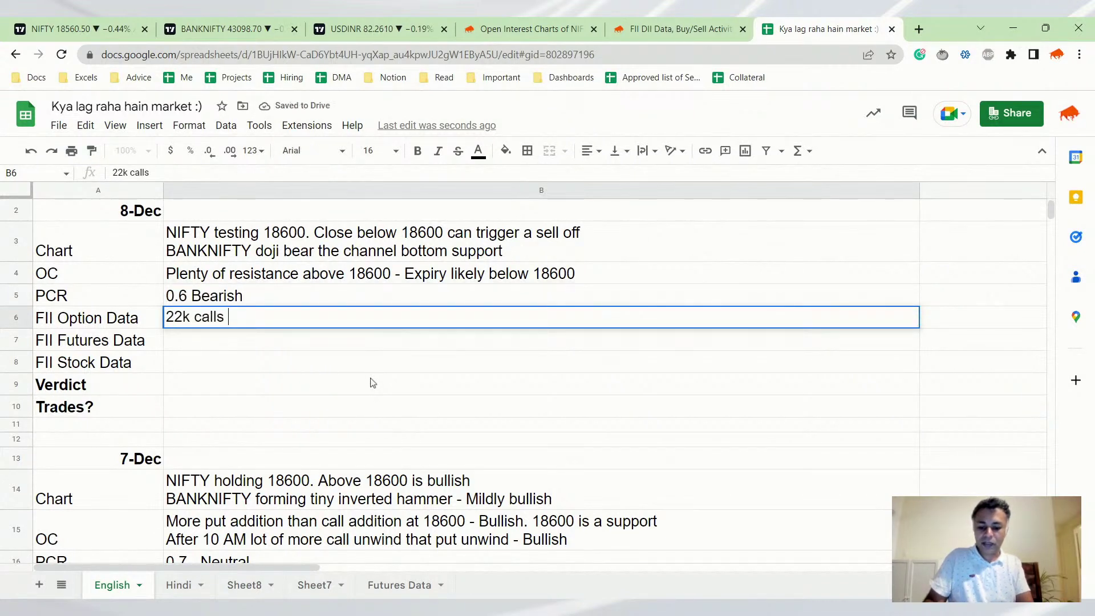
type("sold, 10k ")
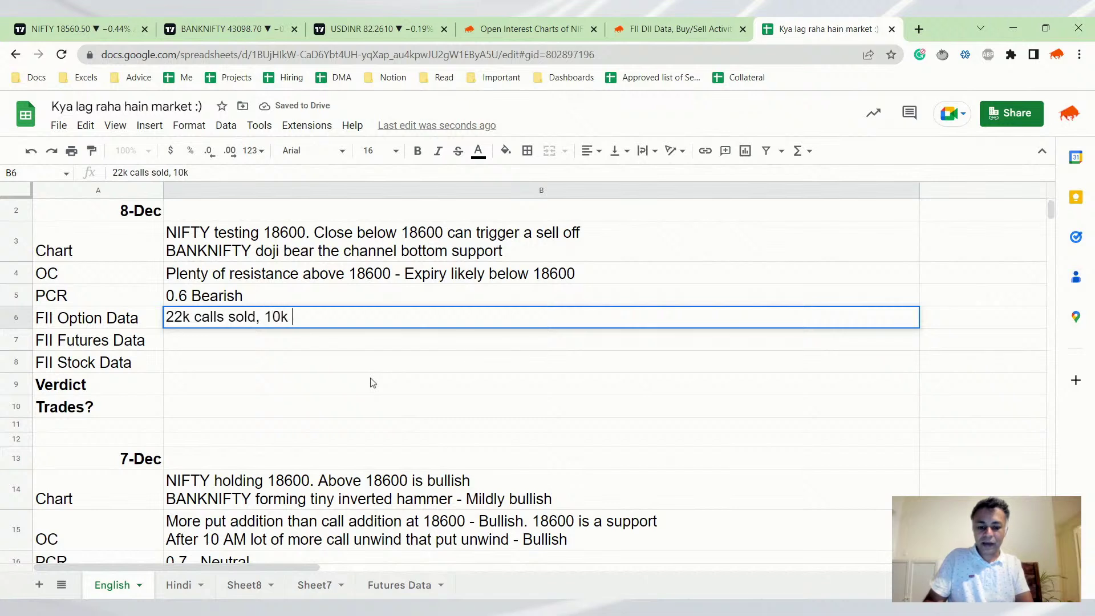
type("puts bought")
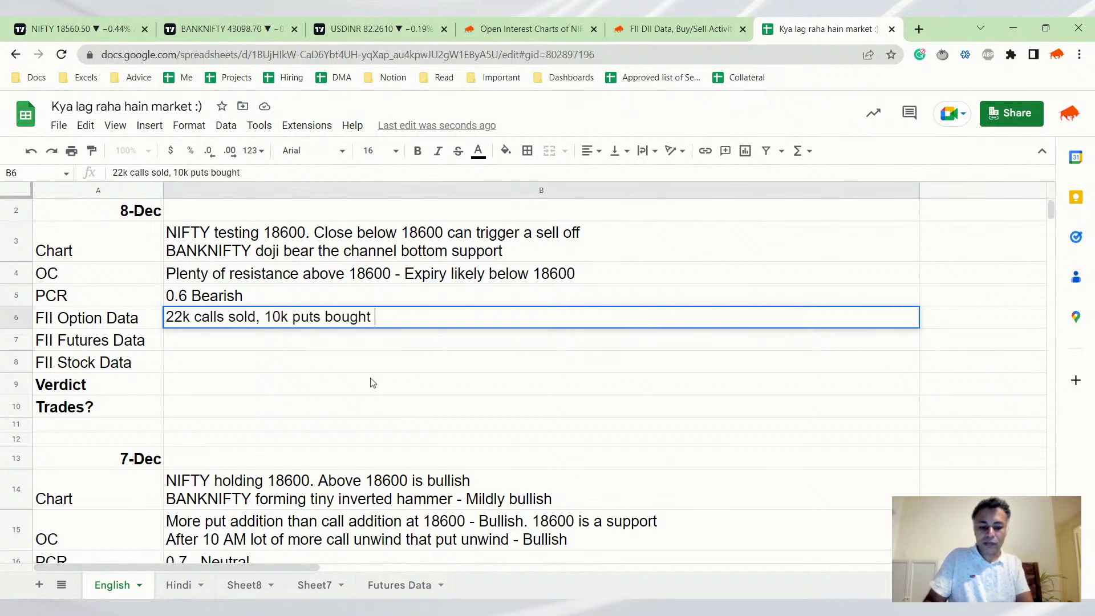
type(" - Bear")
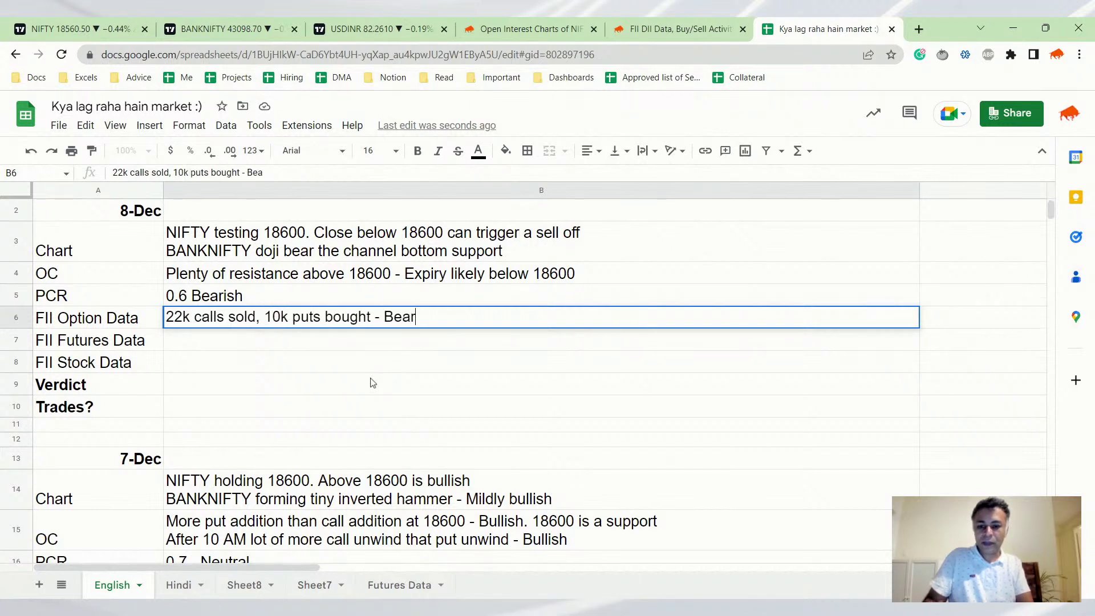
type("isg")
key("Return")
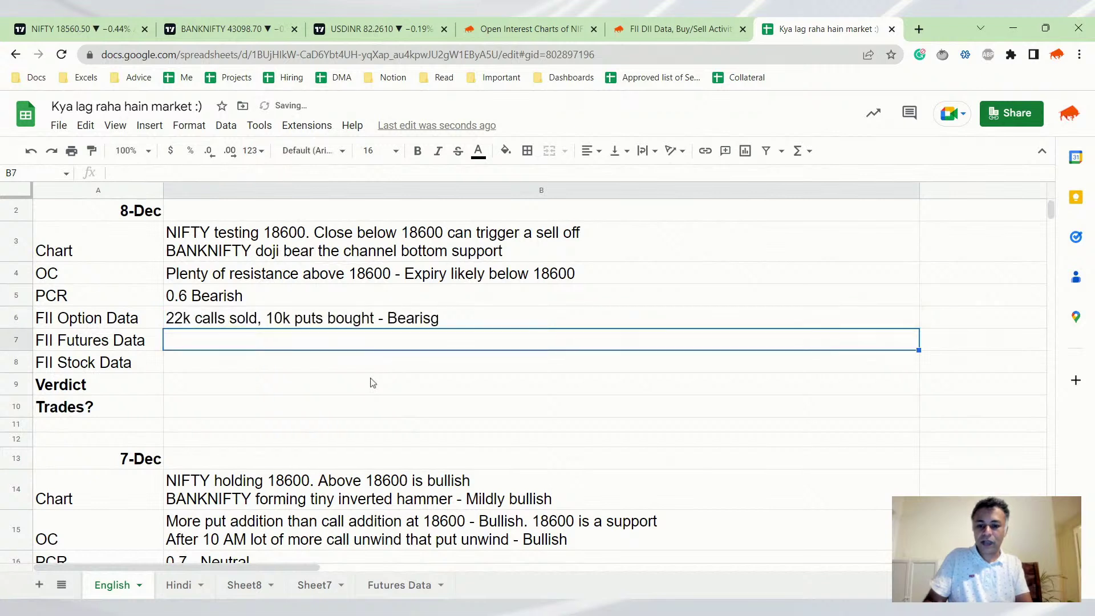
key("Up")
key("Return")
key("BackSpace")
type("h")
key("ctrl+shift+Left")
key("ctrl+shift+Left")
key("Return")
key("Return")
Enter the FII futures note on the 1200 sell, ending Bearish, and remove the duplicate dash
type("1200 Ce s")
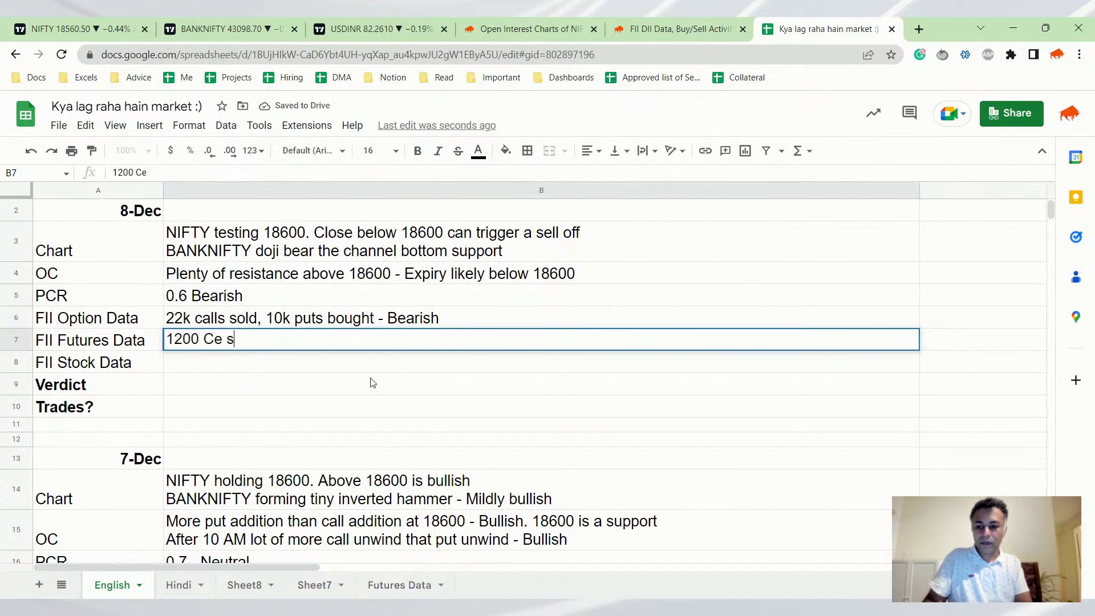
key("BackSpace")
key("BackSpace")
key("BackSpace")
type("r sell ")
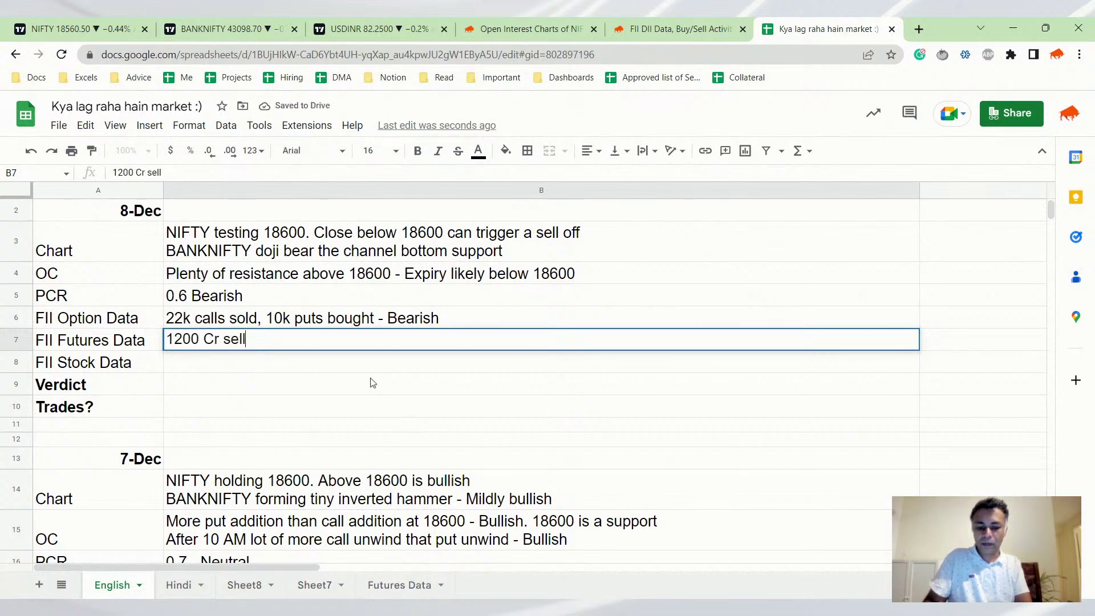
type("- - Bearish")
key("Return")
key("Up")
key("Return")
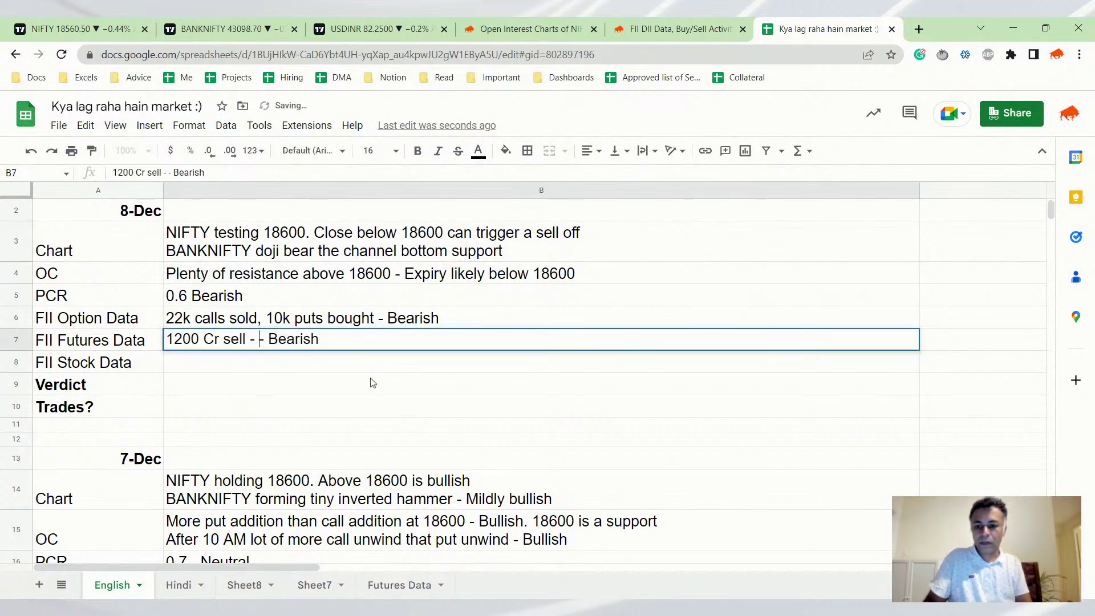
key("BackSpace")
key("BackSpace")
key("Return")
key("Up")
Copy the FII futures note into the FII stock data row
key("ctrl+c")
key("Down")
key("ctrl+v")
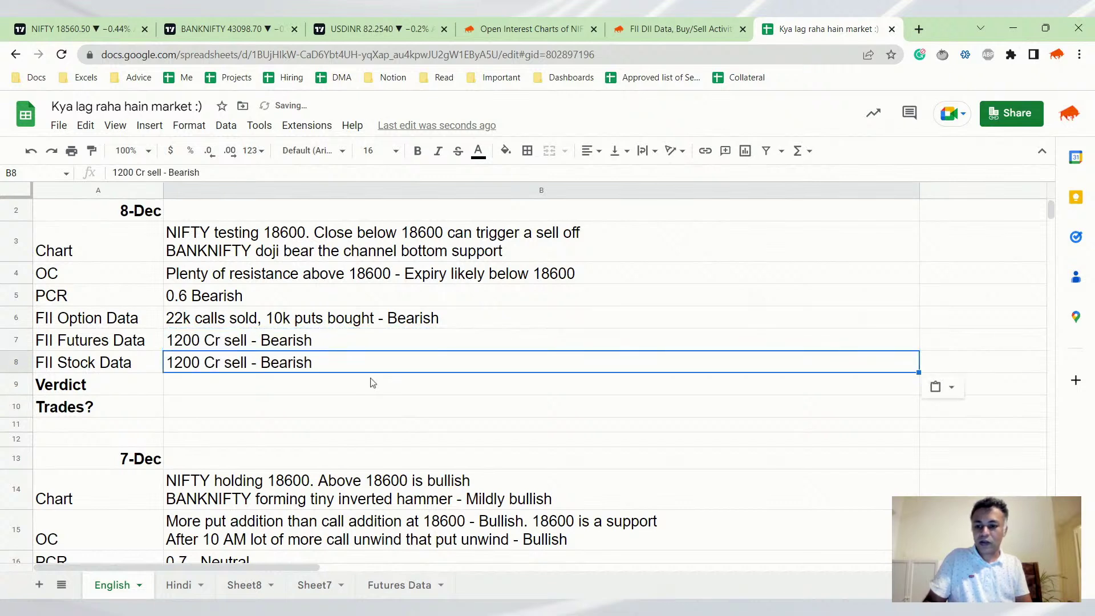
key("Down")
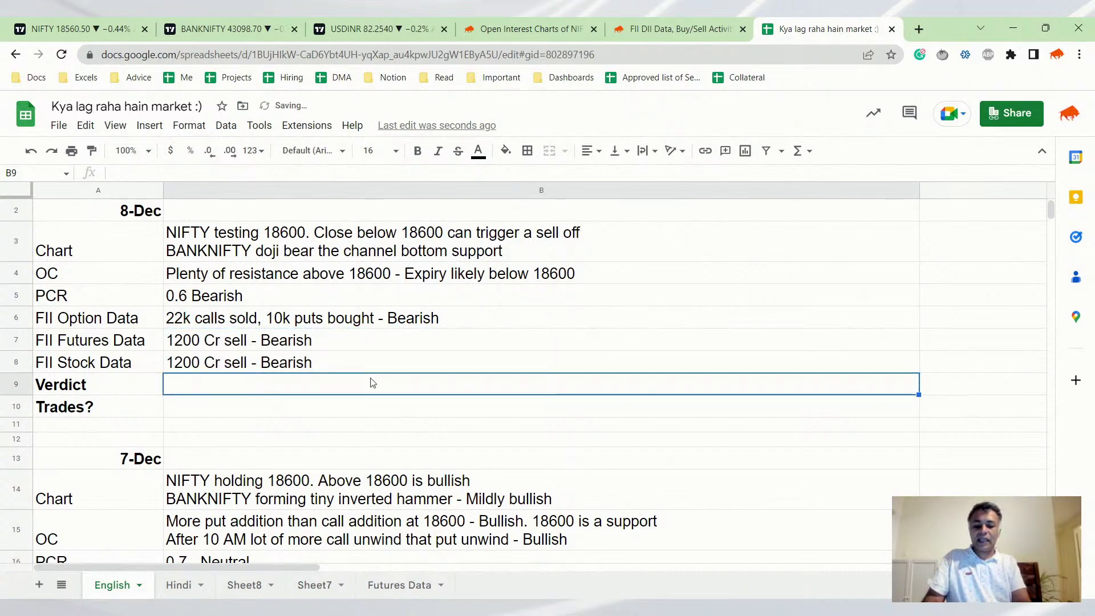
Type 'Looks like tomorrow will be a red day. But election result' into the B9 Verdict cell
type("Looks like to")
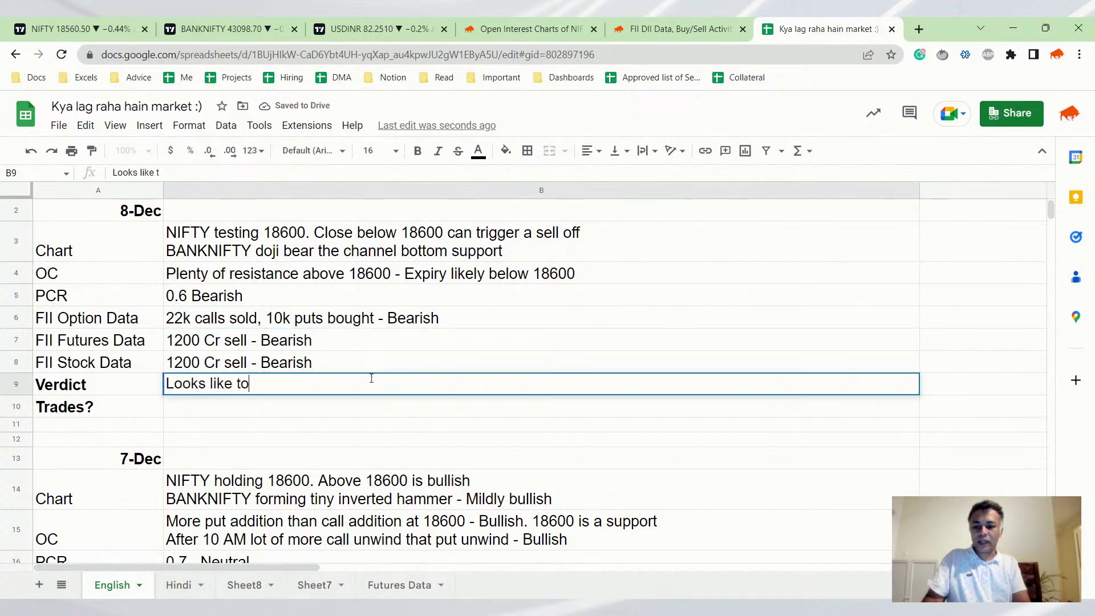
type("morrow will be  a")
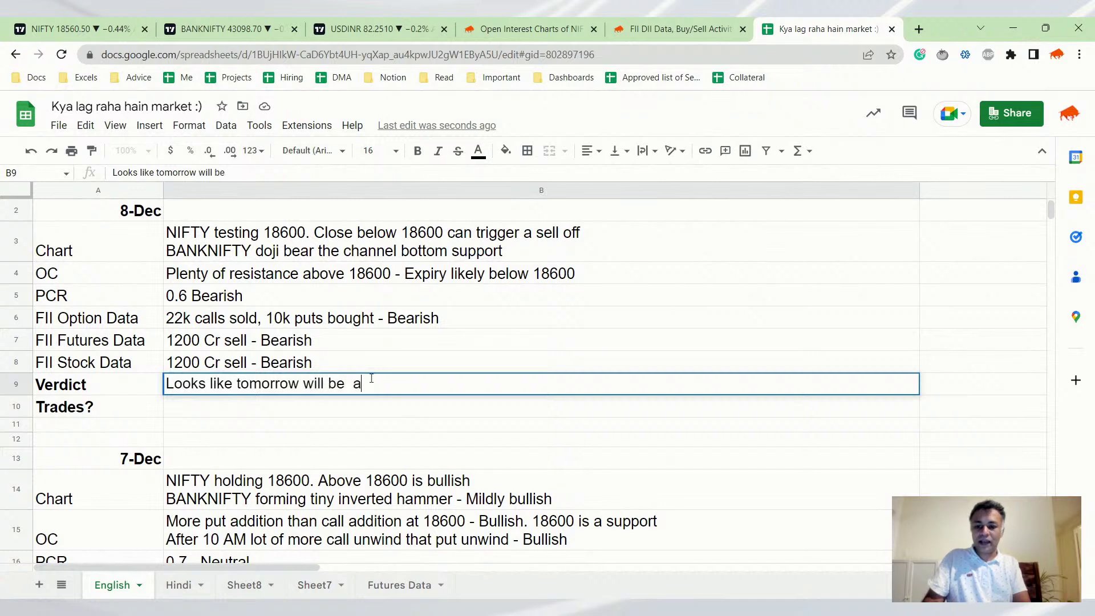
key("BackSpace")
key("BackSpace")
type("a red day")
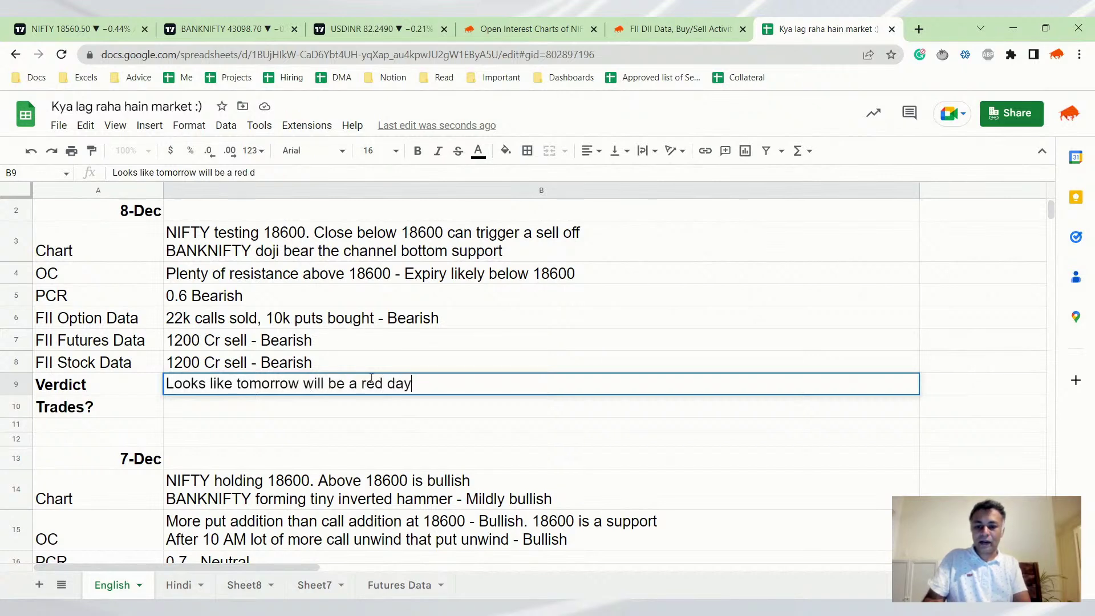
type(". But ele")
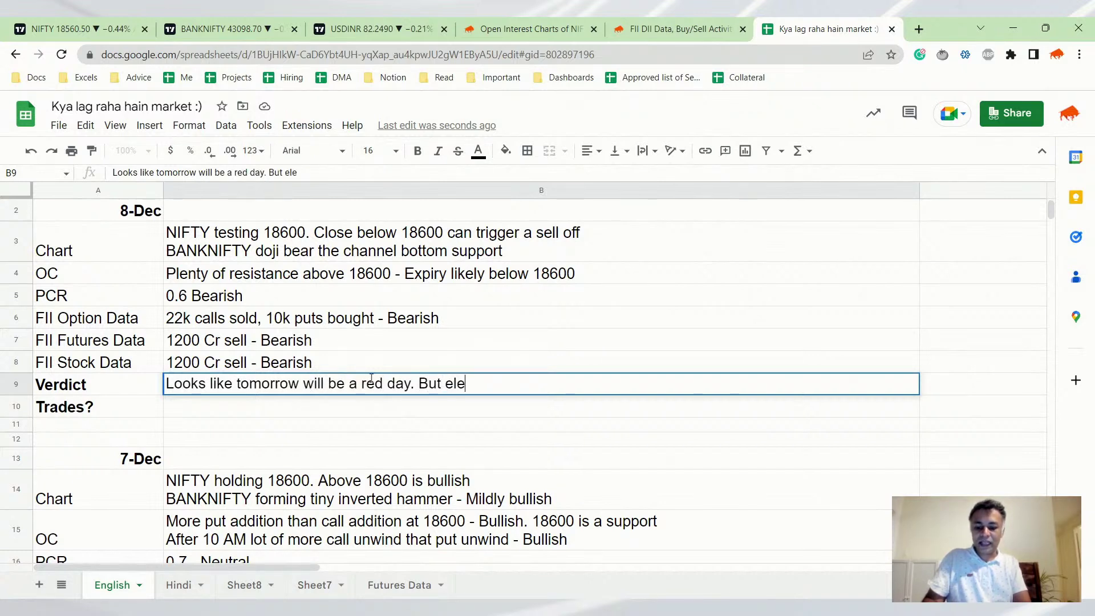
type("ctions")
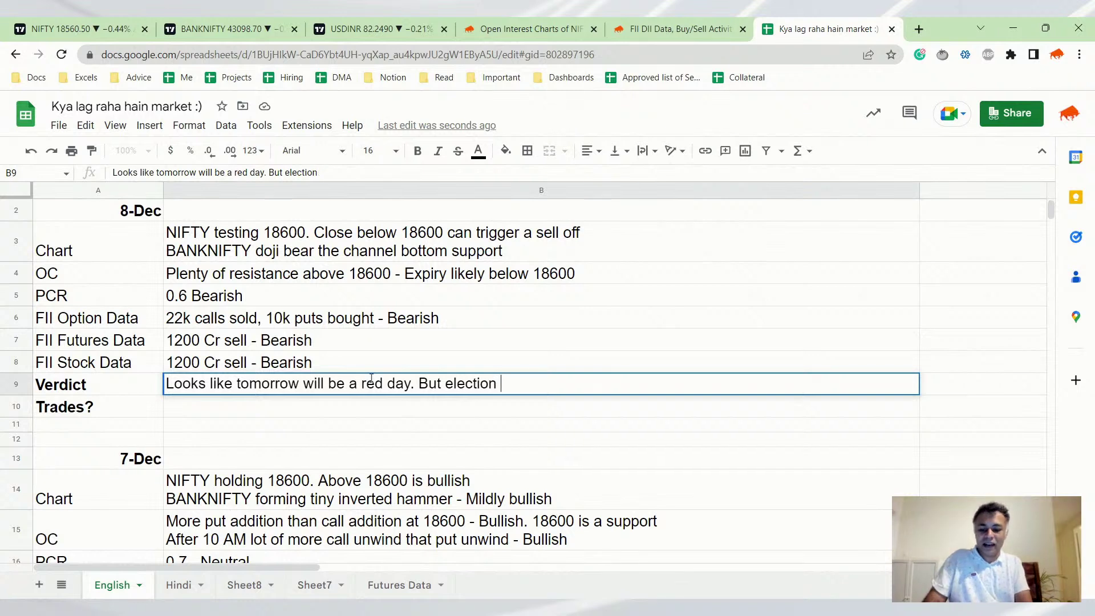
type("result")
key("Return")
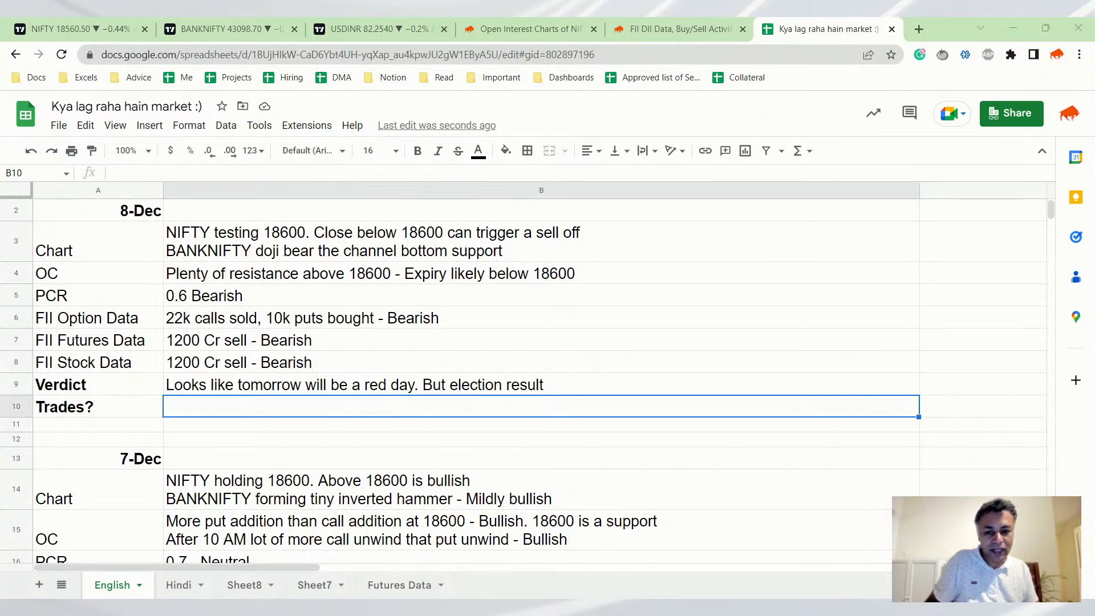
left_click(540, 29)
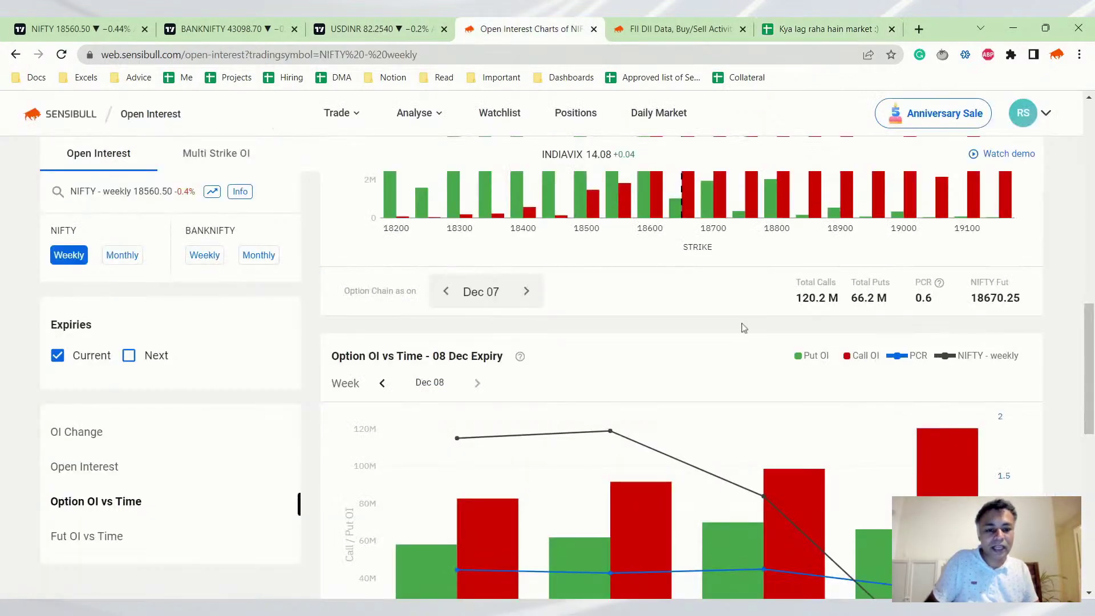
scroll(764, 317, "up", 4)
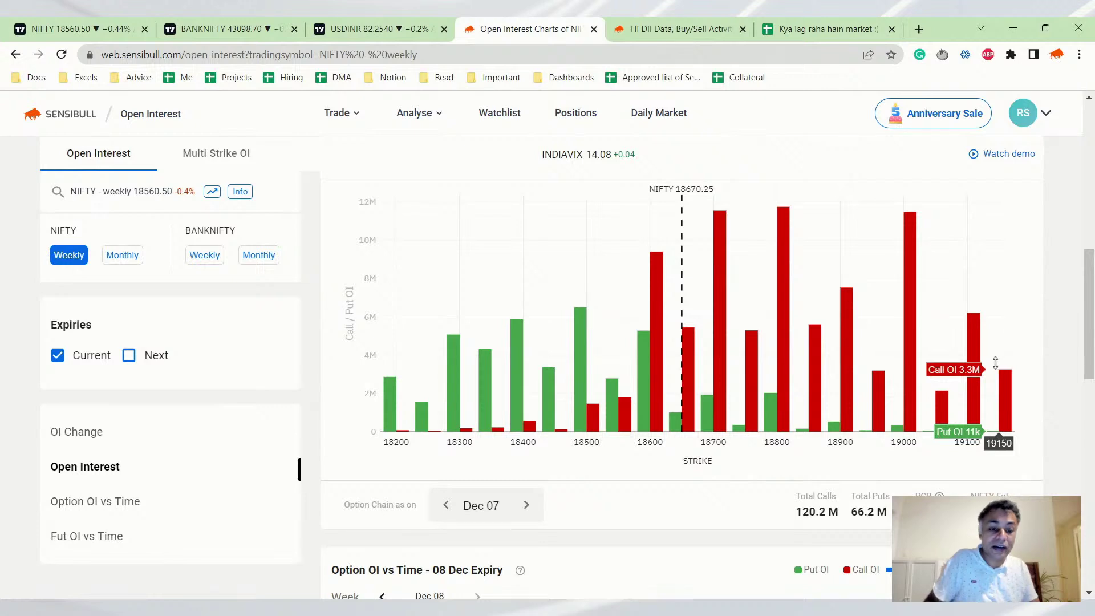
scroll(995, 363, "down", 3)
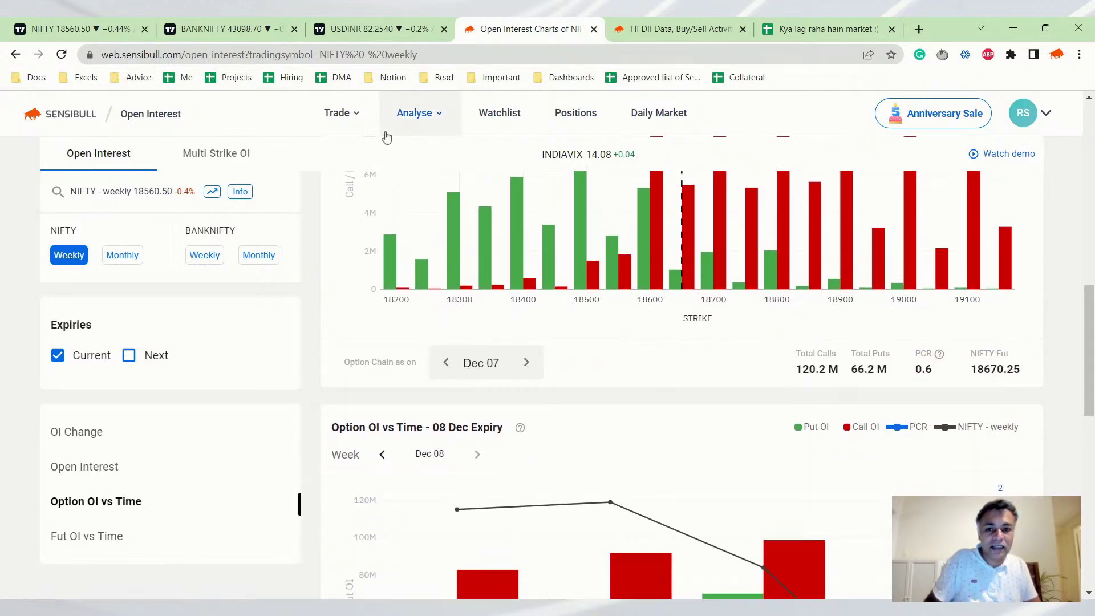
scroll(661, 240, "up", 4)
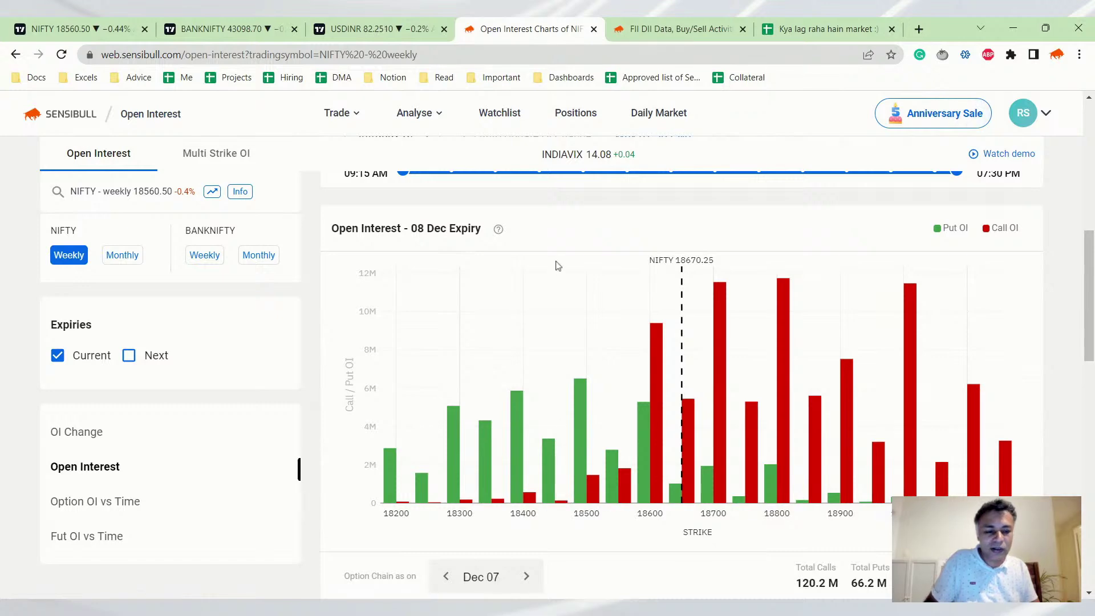
left_click(809, 29)
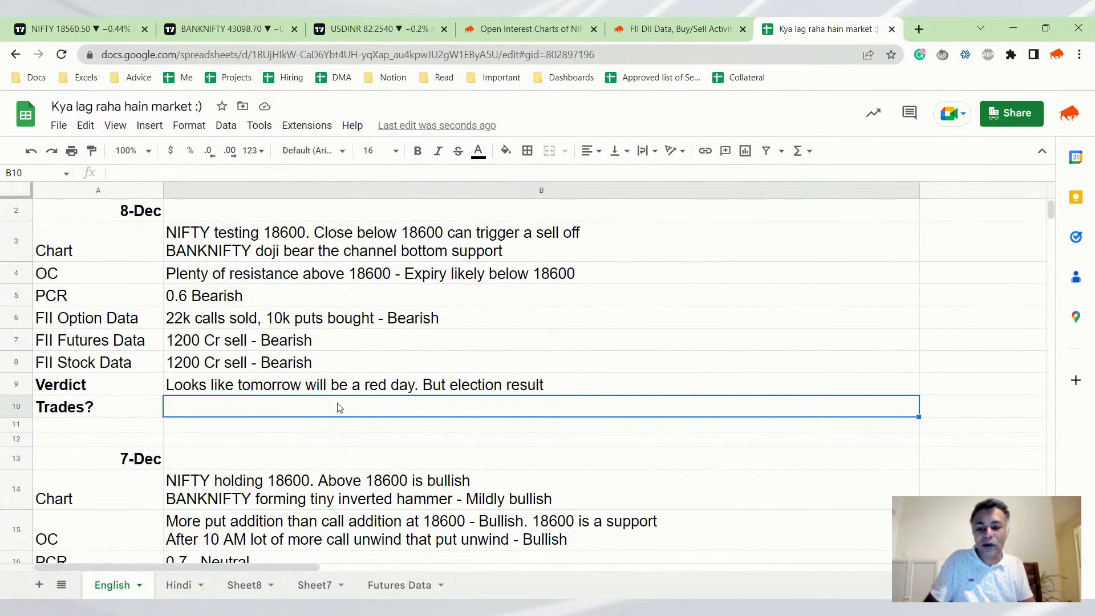
scroll(289, 355, "down", 4)
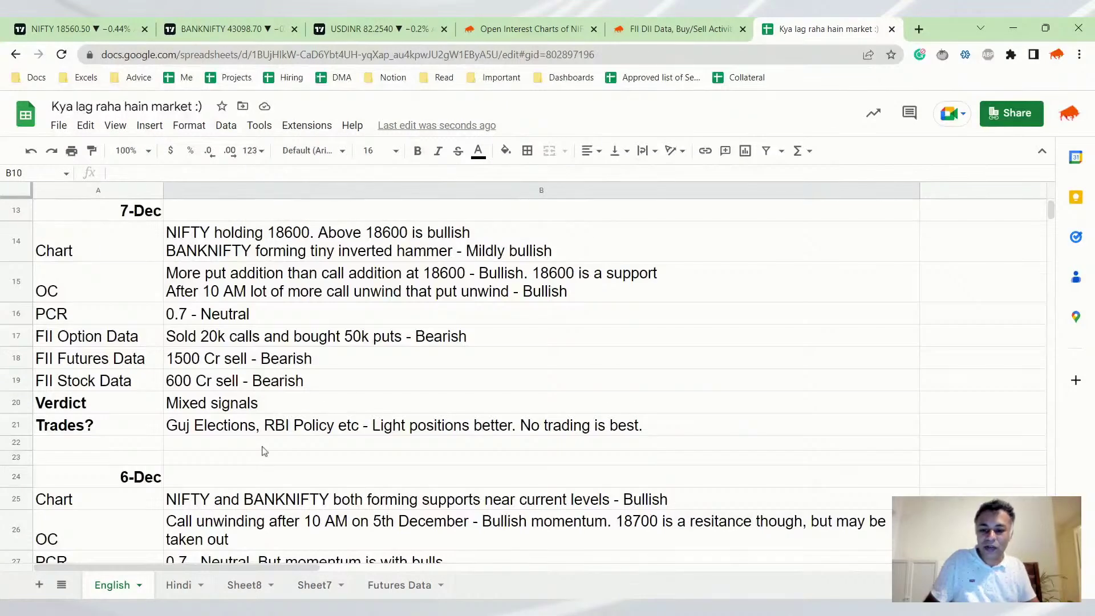
scroll(280, 376, "down", 5)
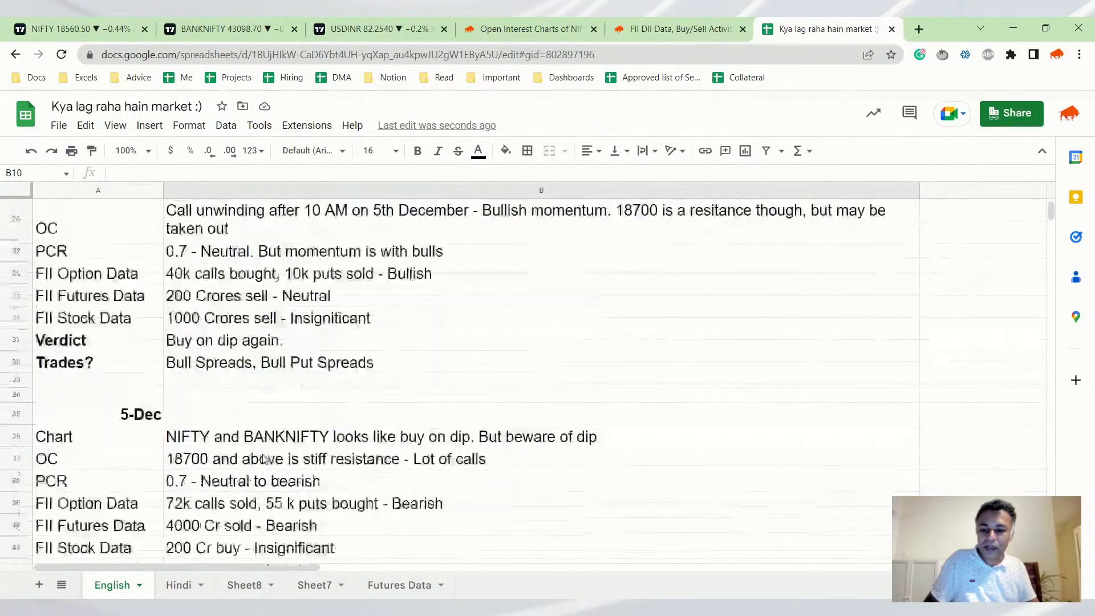
scroll(265, 460, "up", 6)
scroll(265, 460, "down", 2)
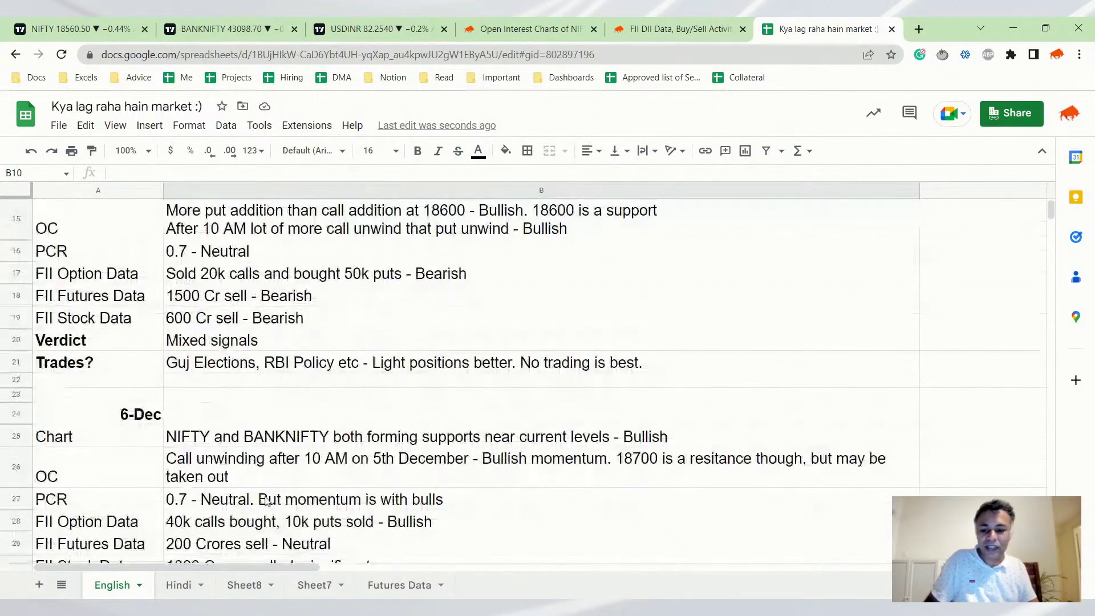
scroll(245, 536, "down", 2)
left_click(245, 482)
scroll(273, 406, "up", 2)
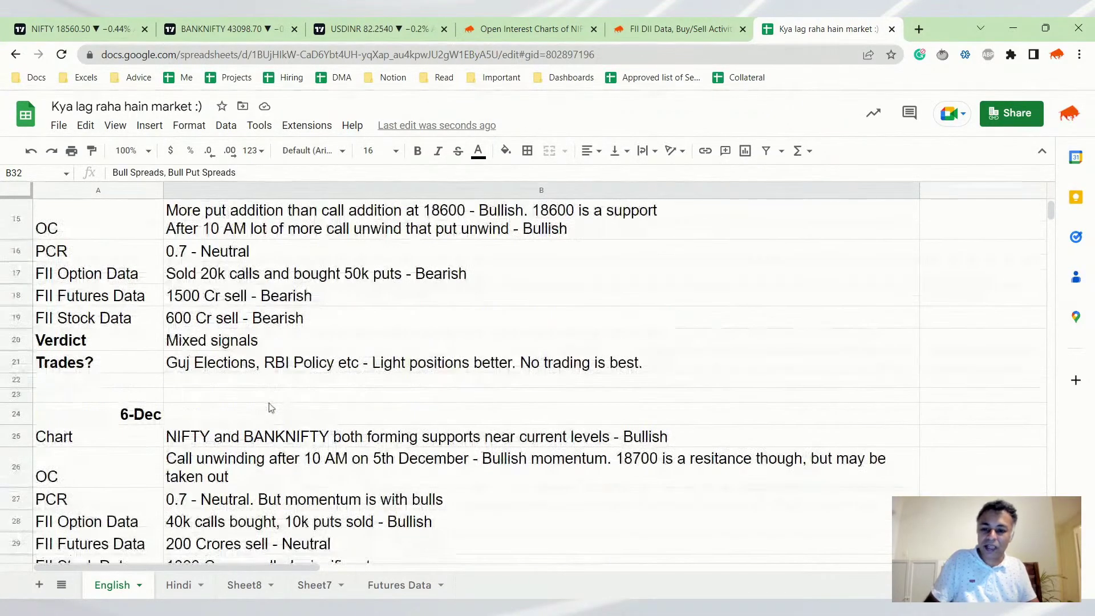
left_click(277, 362)
scroll(285, 406, "up", 5)
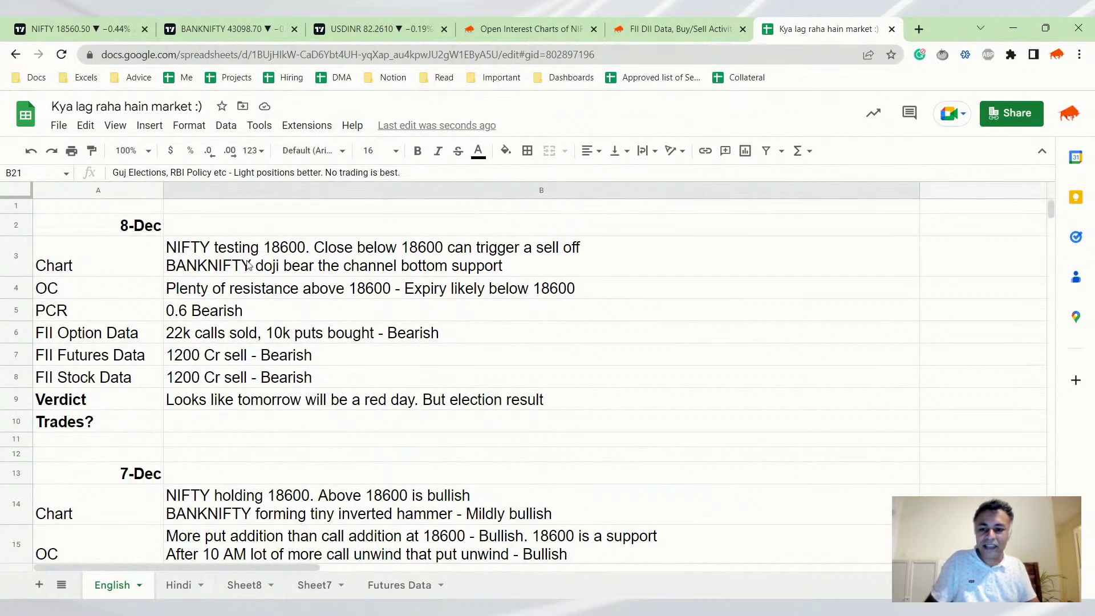
scroll(245, 276, "down", 5)
scroll(243, 294, "down", 3)
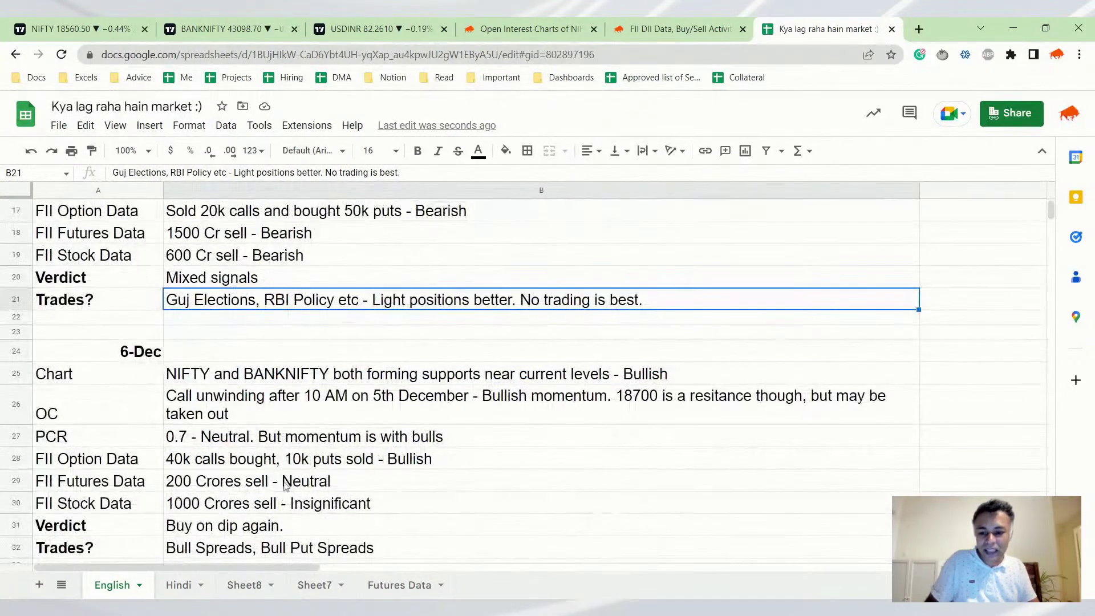
left_click(257, 421)
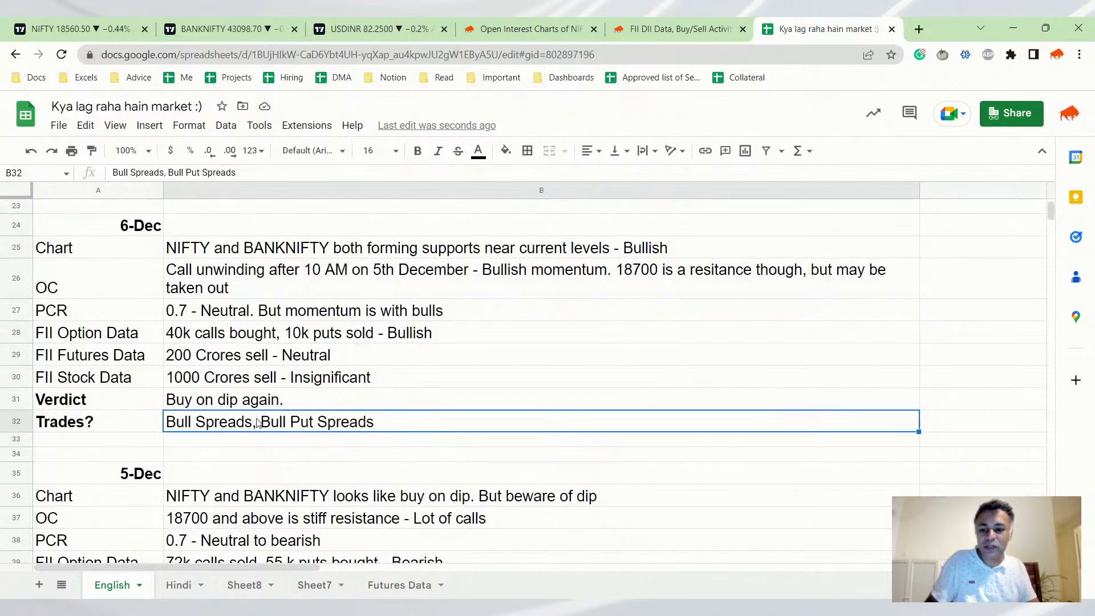
scroll(258, 424, "down", 5)
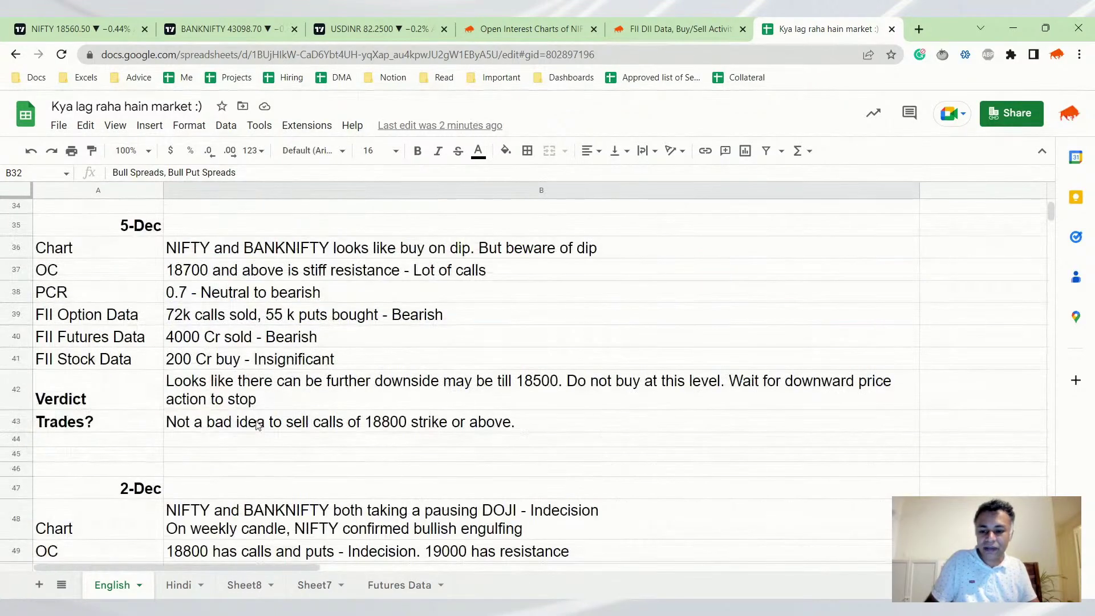
scroll(258, 427, "down", 1)
scroll(273, 382, "down", 2)
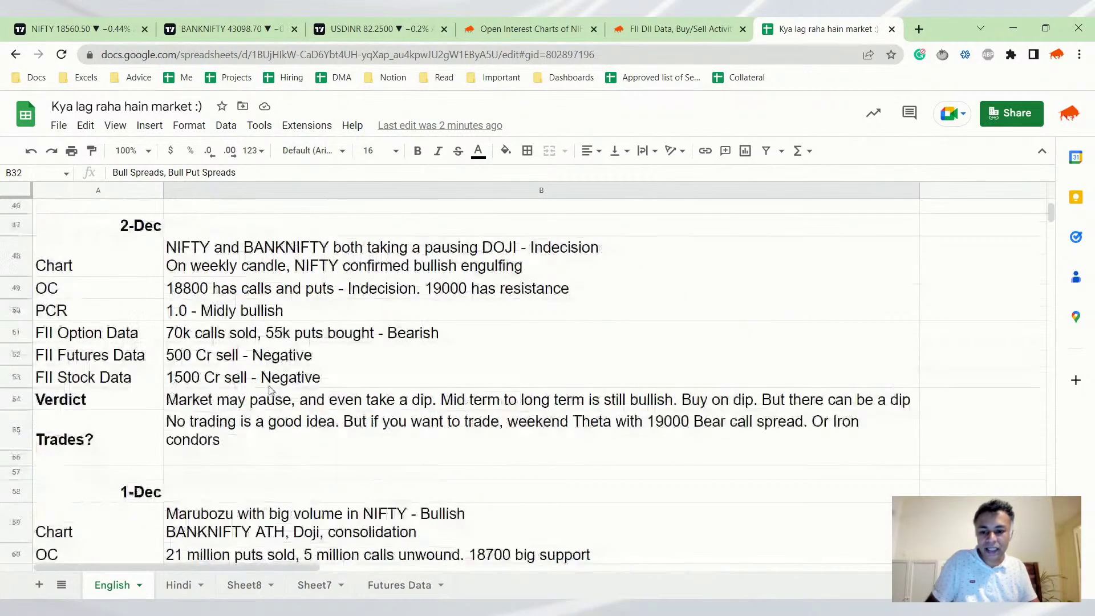
scroll(272, 389, "down", 2)
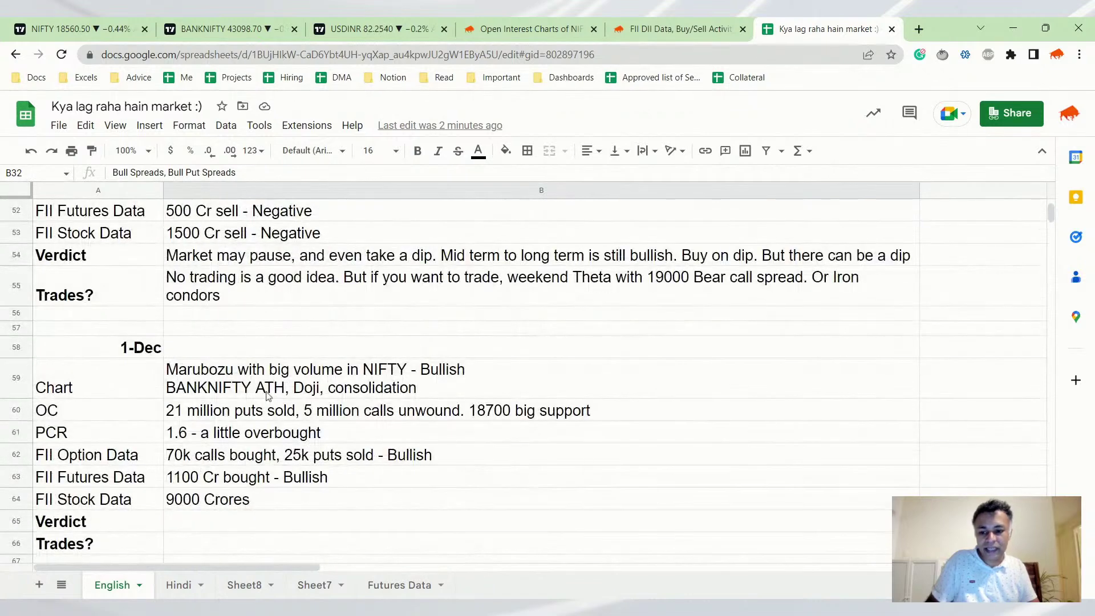
scroll(268, 397, "up", 15)
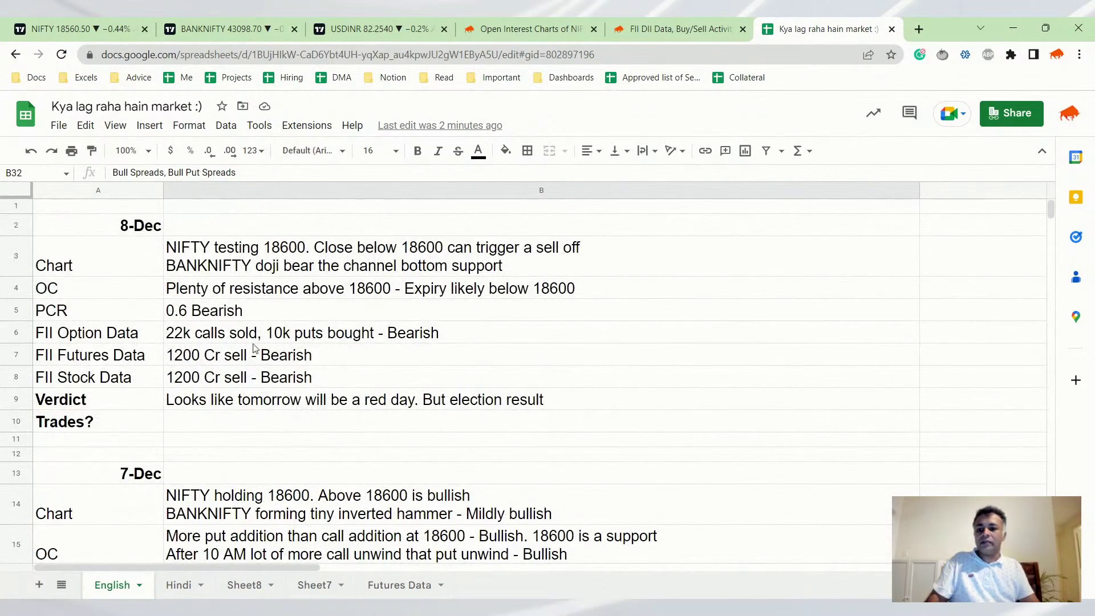
Select the empty trades cell B10, then return to the TradingView NIFTY 50 daily chart
left_click(215, 431)
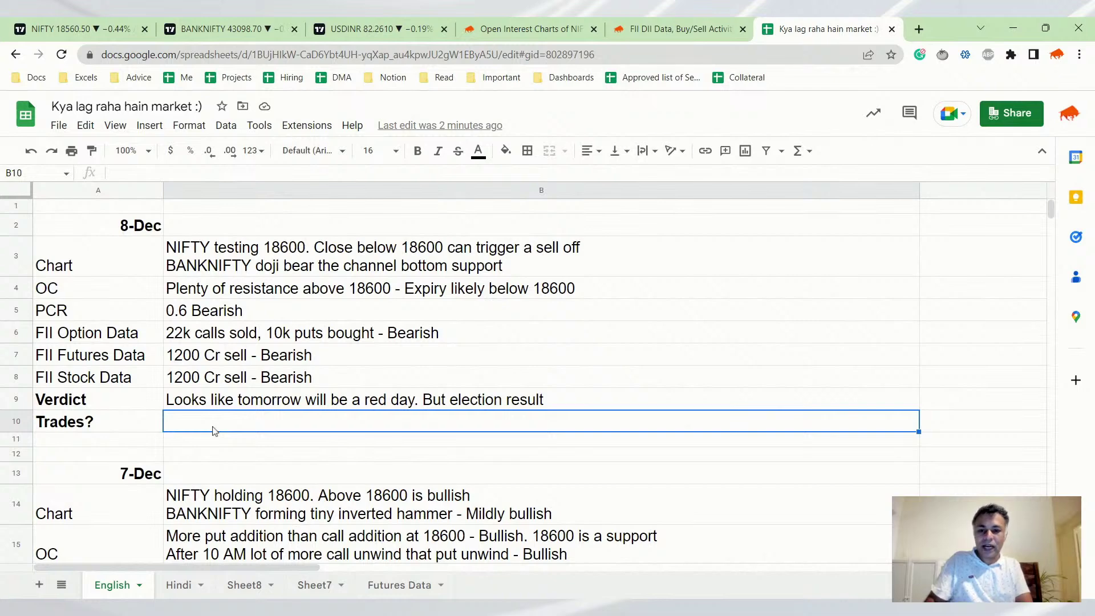
left_click(42, 28)
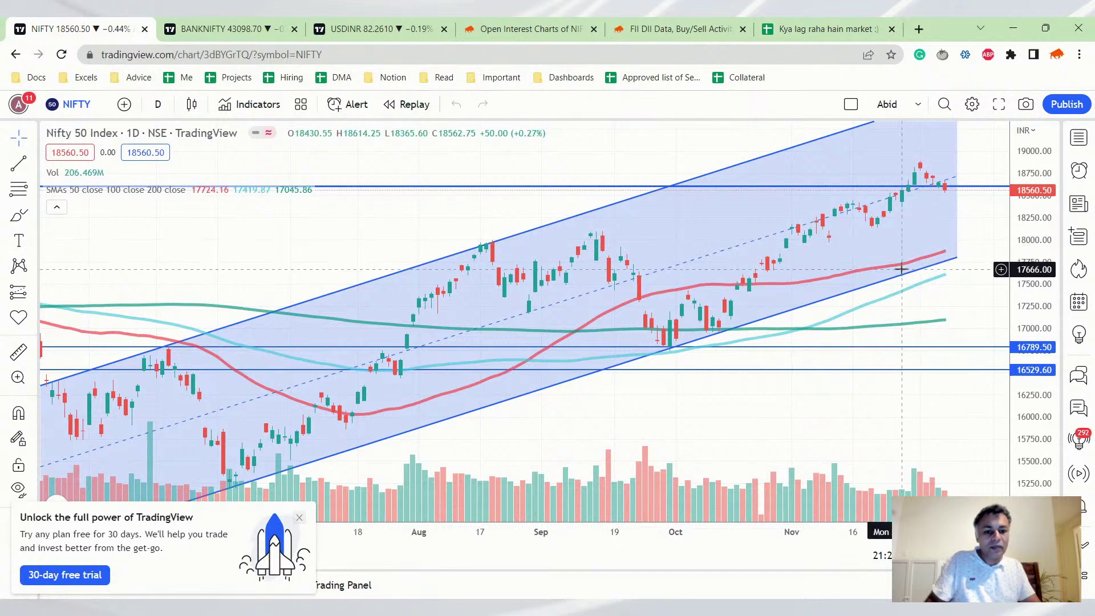
Switch the NIFTY chart to 1-week candles and zoom in
left_click(158, 103)
left_click(194, 571)
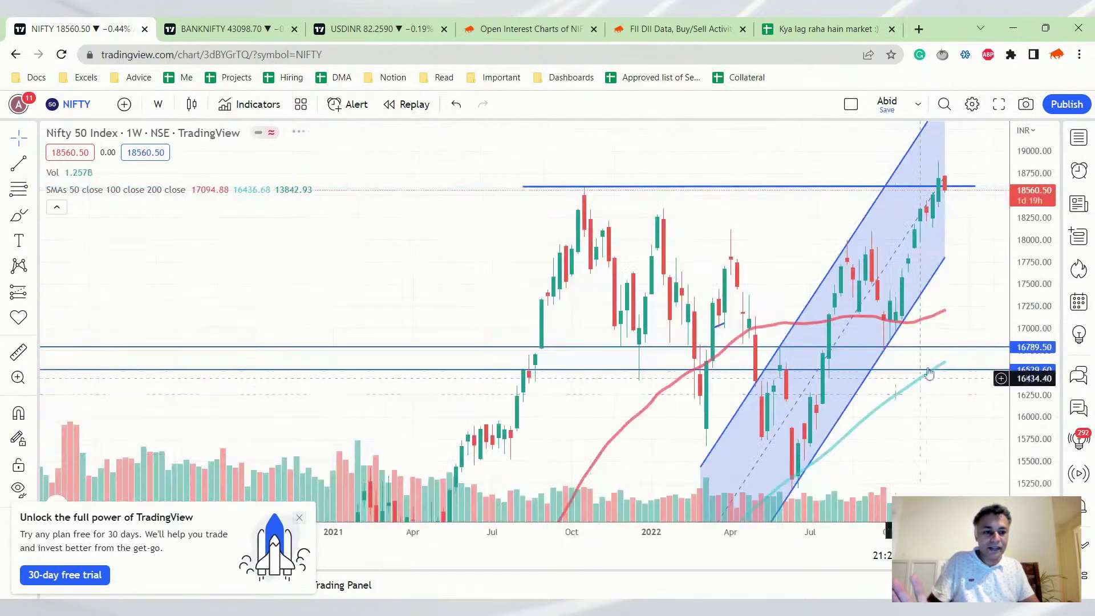
scroll(941, 232, "up", 5)
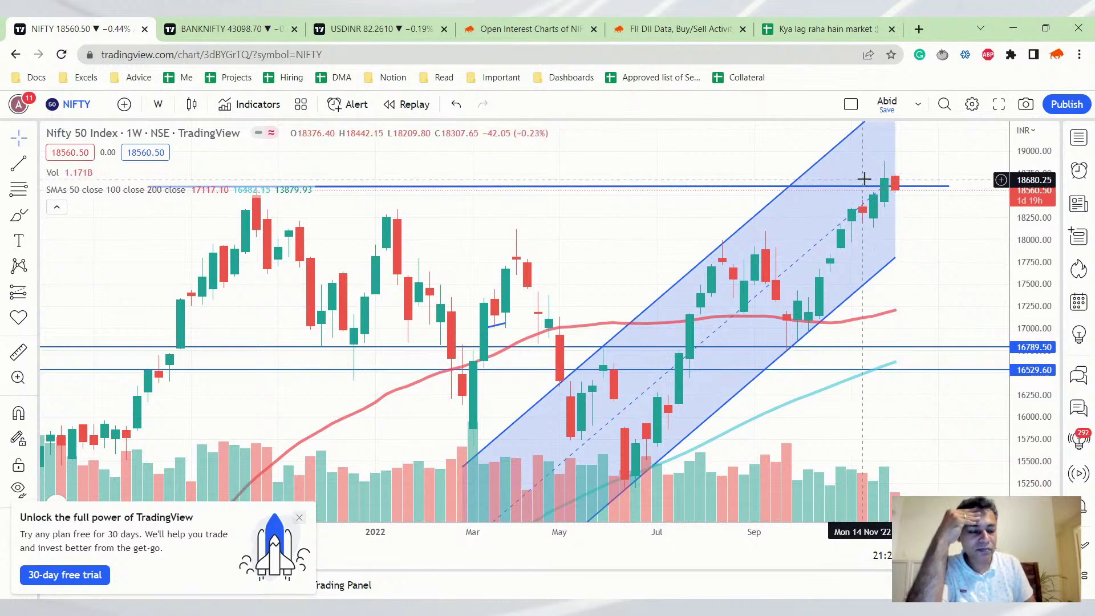
Show BANKNIFTY on 1-week candles and zoom in on the channel breakout
left_click(190, 39)
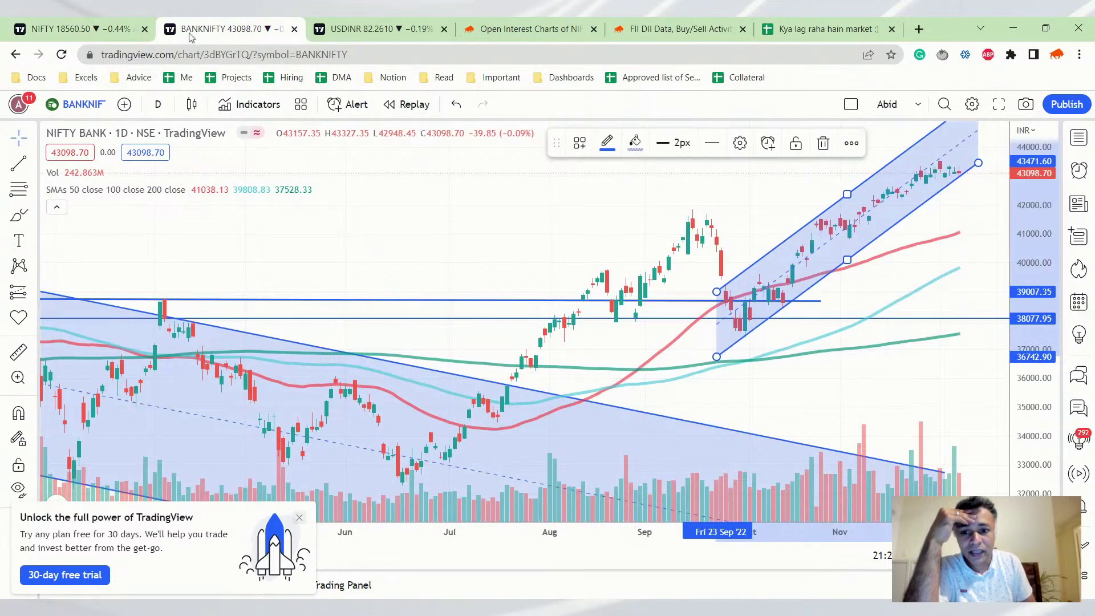
left_click(158, 105)
left_click(172, 572)
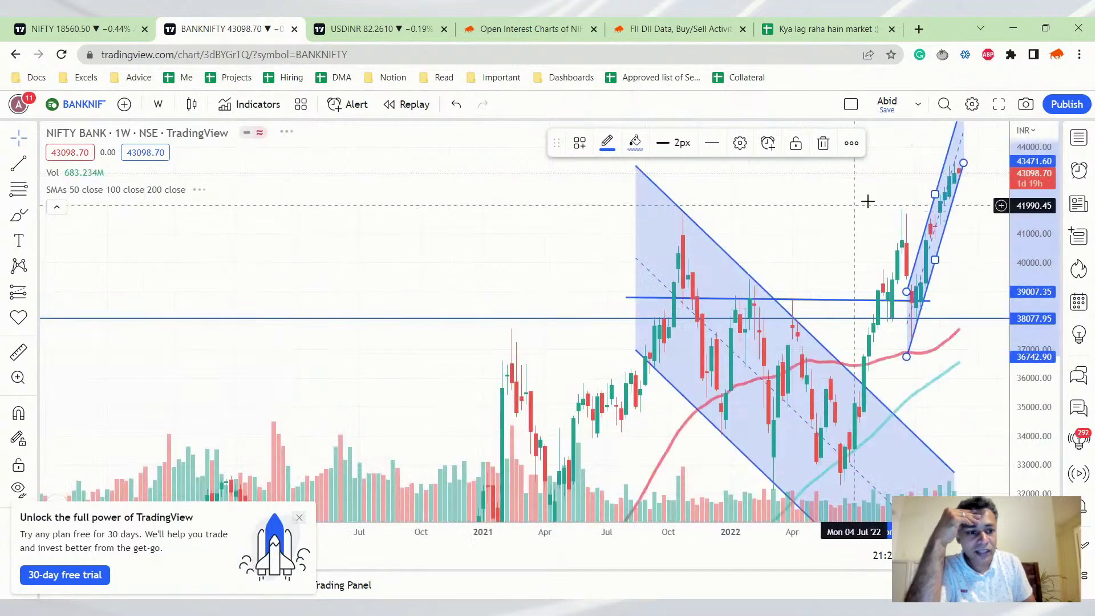
scroll(868, 201, "up", 3)
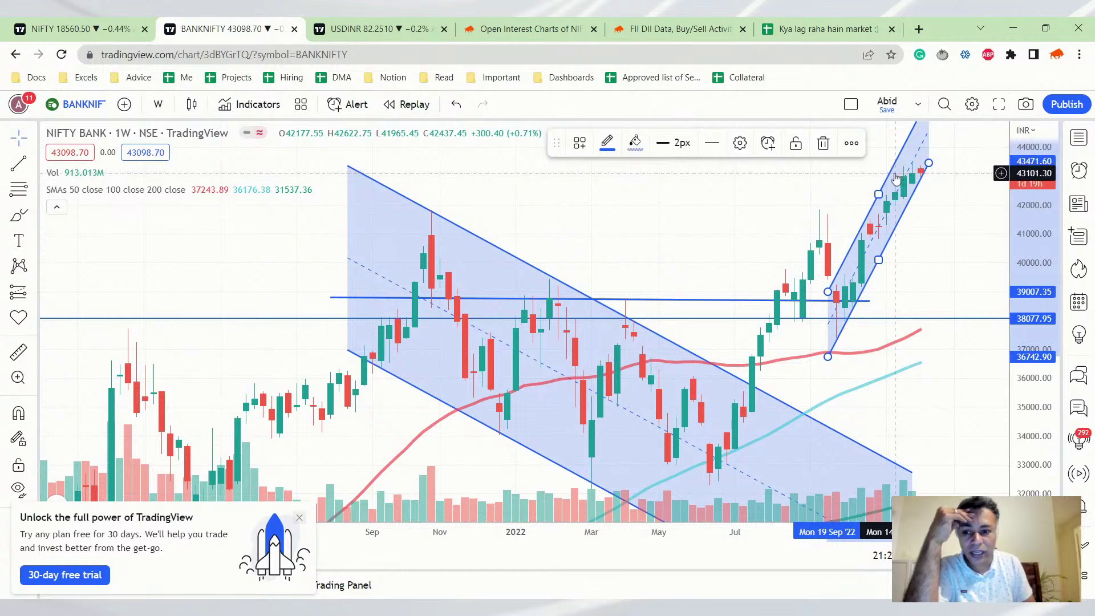
Switch the BANKNIFTY chart to 1-day candles and zoom out to see its rising channel
left_click(158, 104)
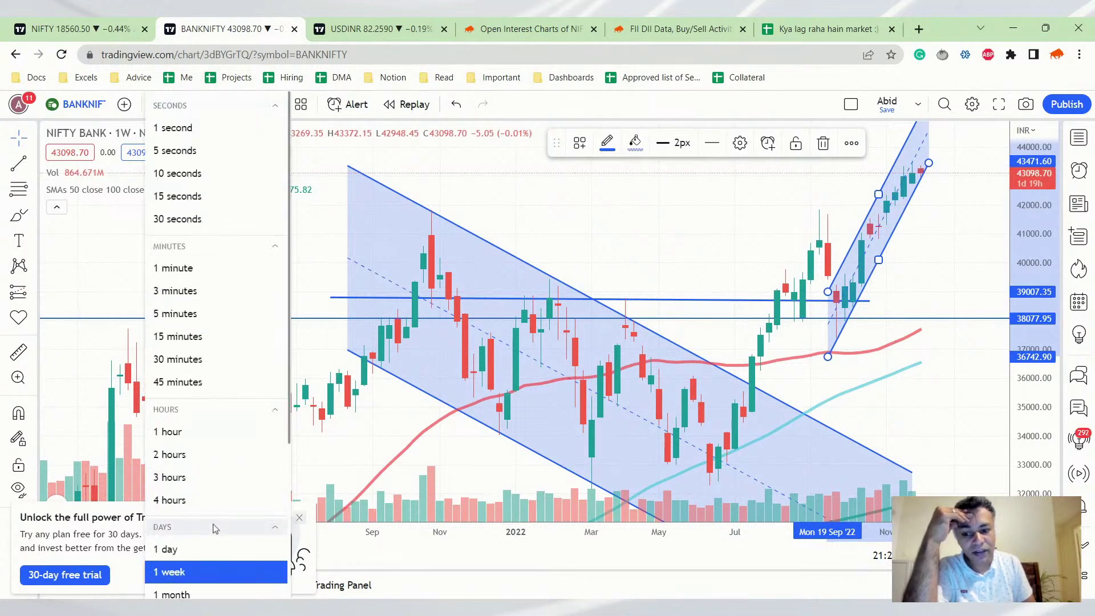
left_click(204, 547)
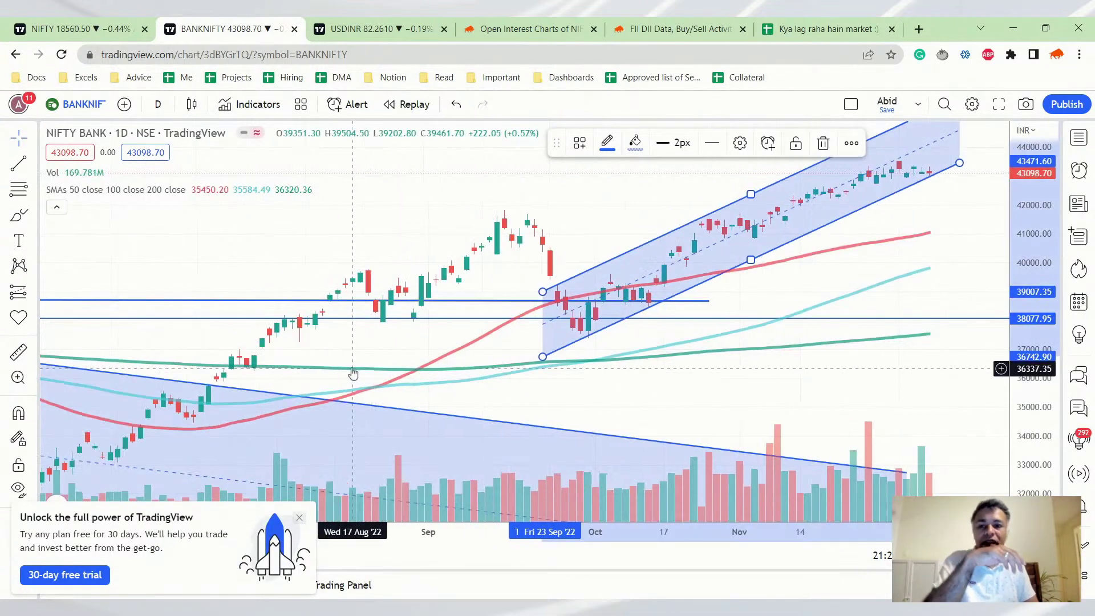
scroll(320, 302, "down", 2)
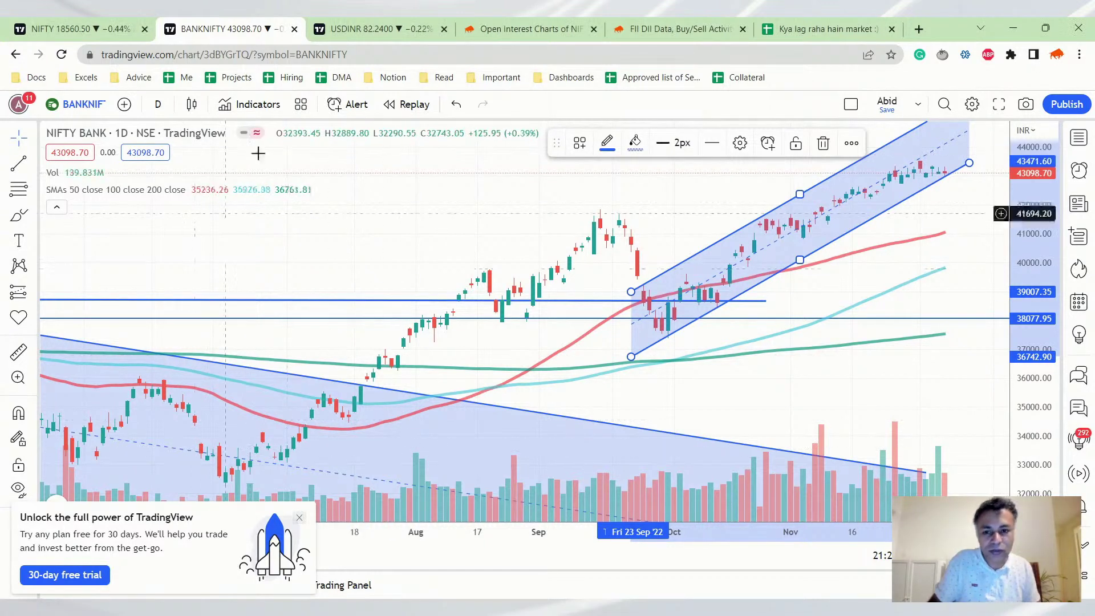
Show BANKNIFTY weekly open interest for 08 Dec and browse the OI Change and Open Interest charts
left_click(583, 24)
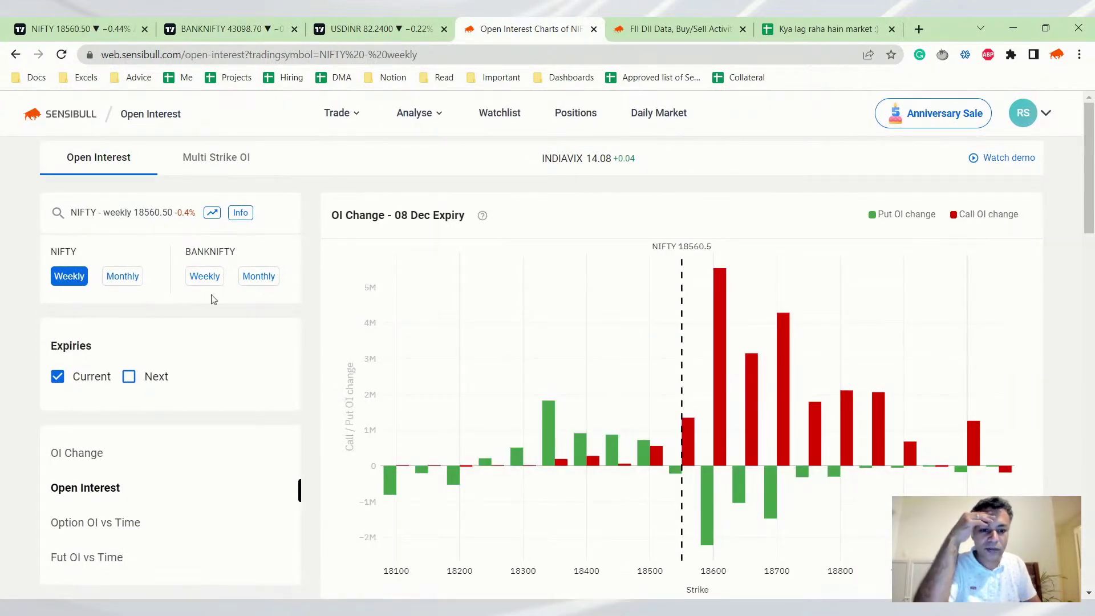
left_click(210, 281)
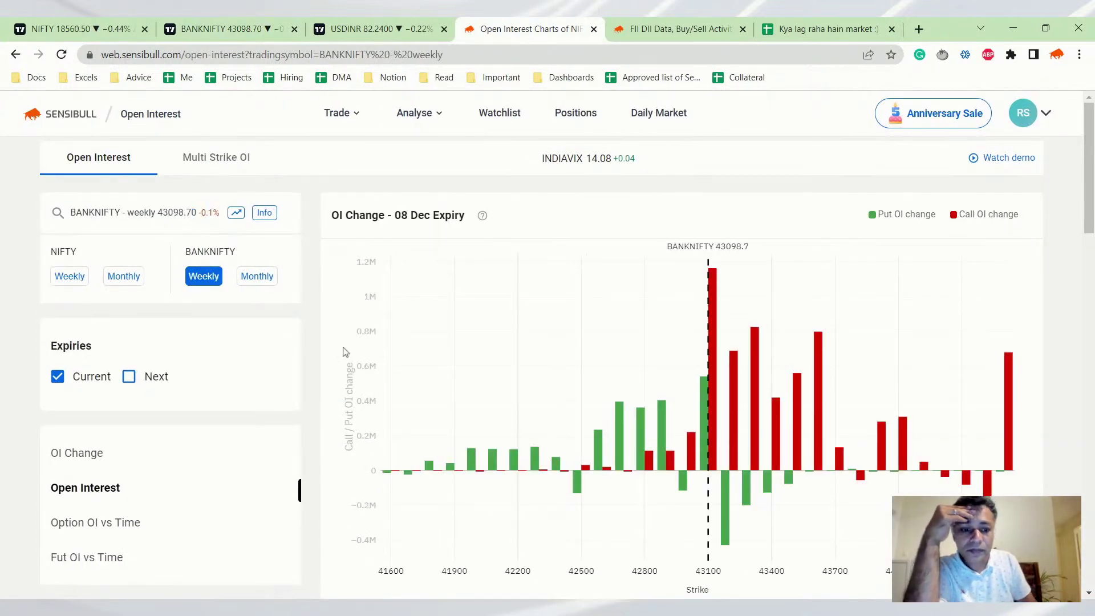
scroll(416, 342, "down", 1)
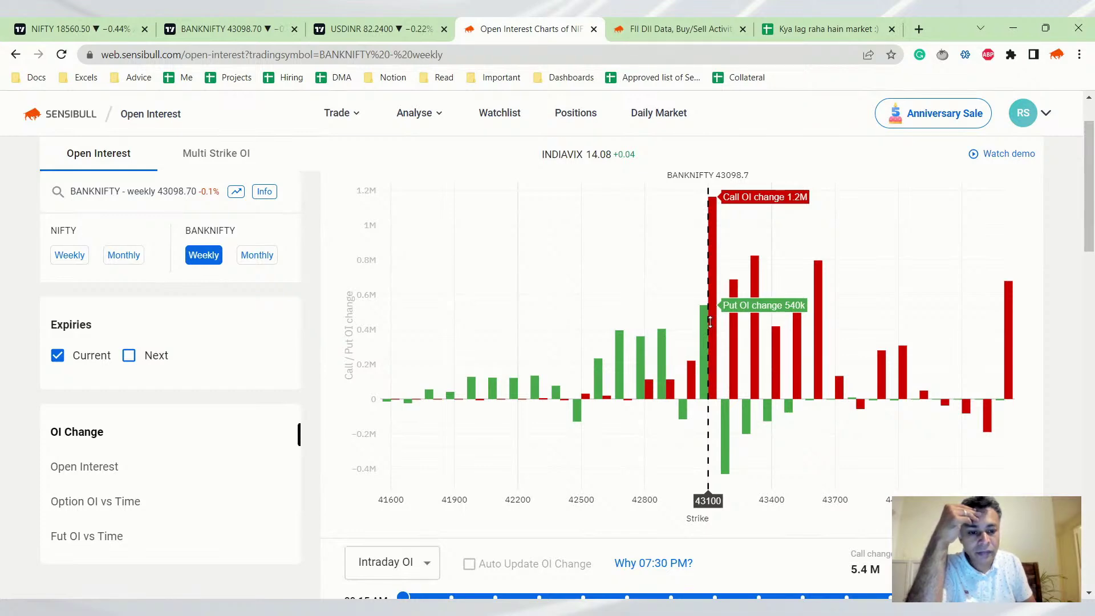
scroll(710, 322, "down", 10)
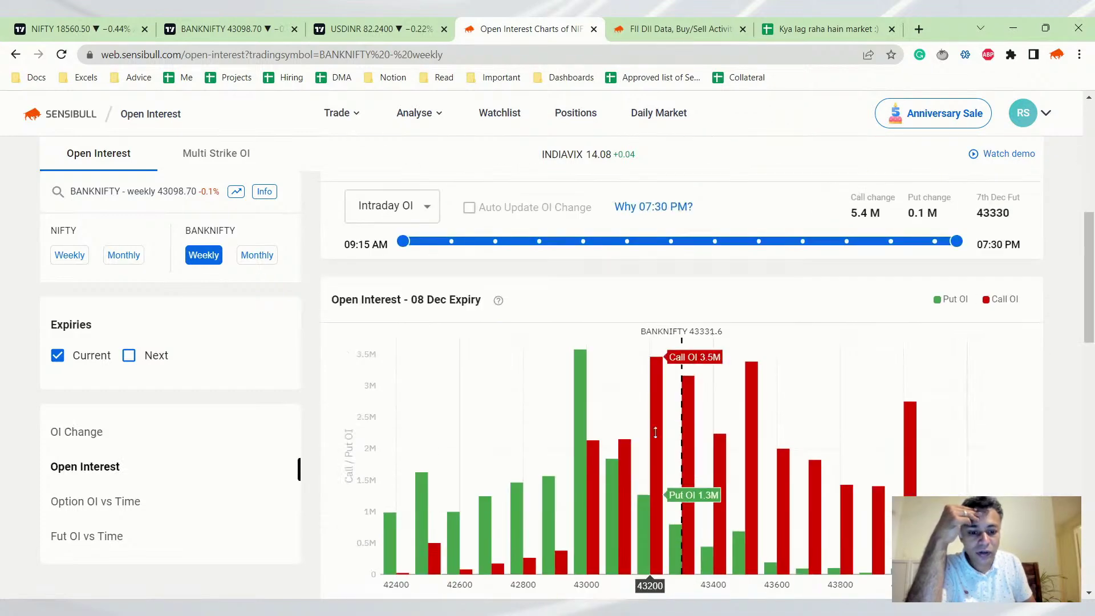
scroll(850, 296, "up", 3)
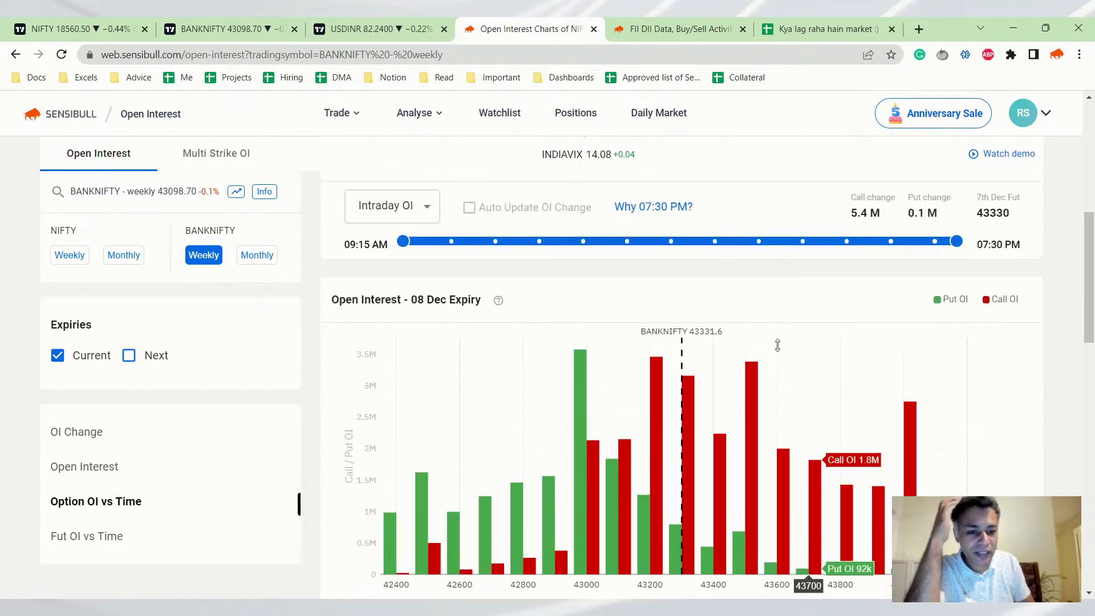
scroll(684, 371, "down", 2)
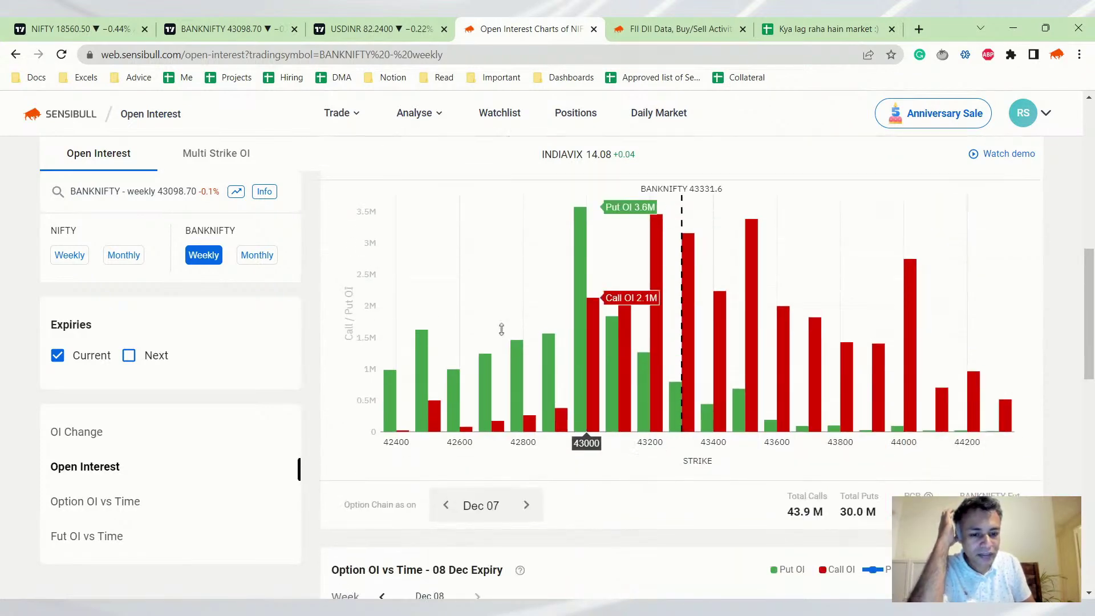
scroll(460, 399, "up", 2)
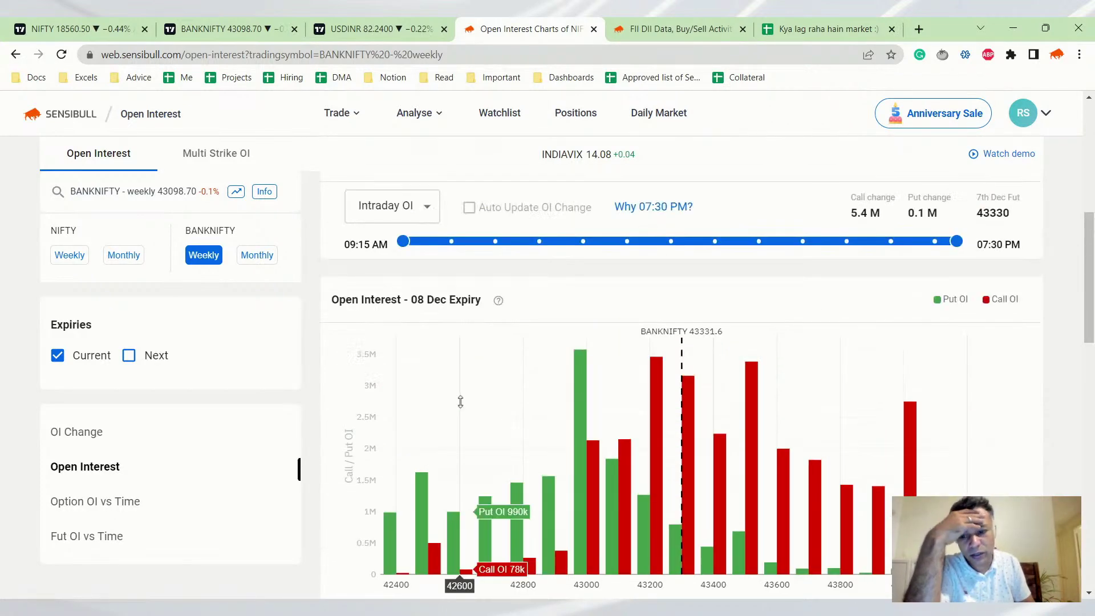
Open sgxnifty.org in a new tab and scroll to the SGX Nifty quote at 18,713.5
left_click(918, 29)
type("sgx")
key("Return")
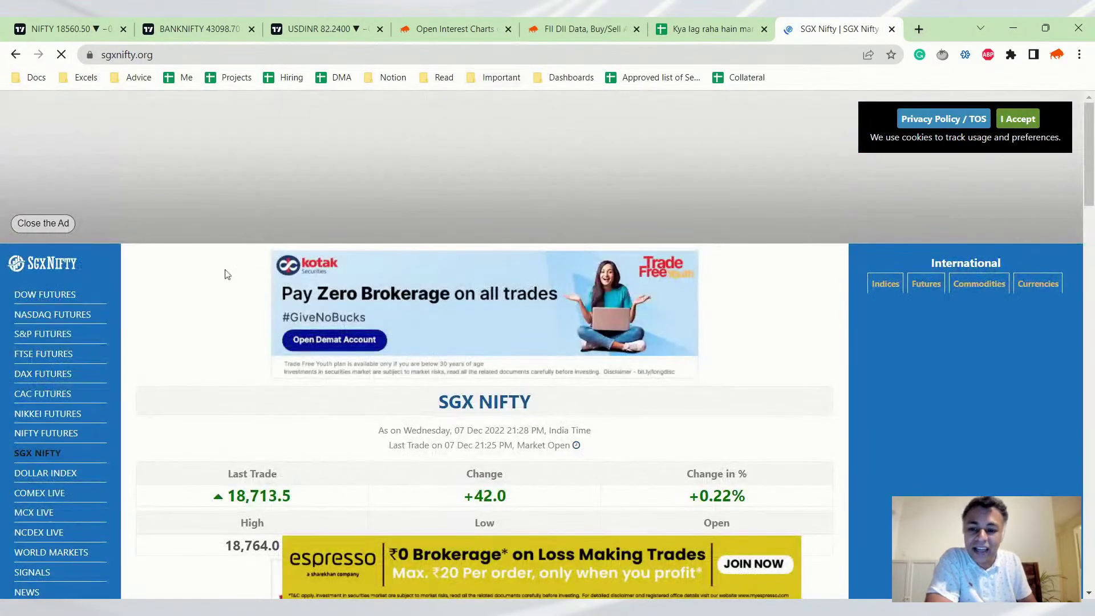
scroll(227, 302, "down", 1)
scroll(225, 406, "down", 2)
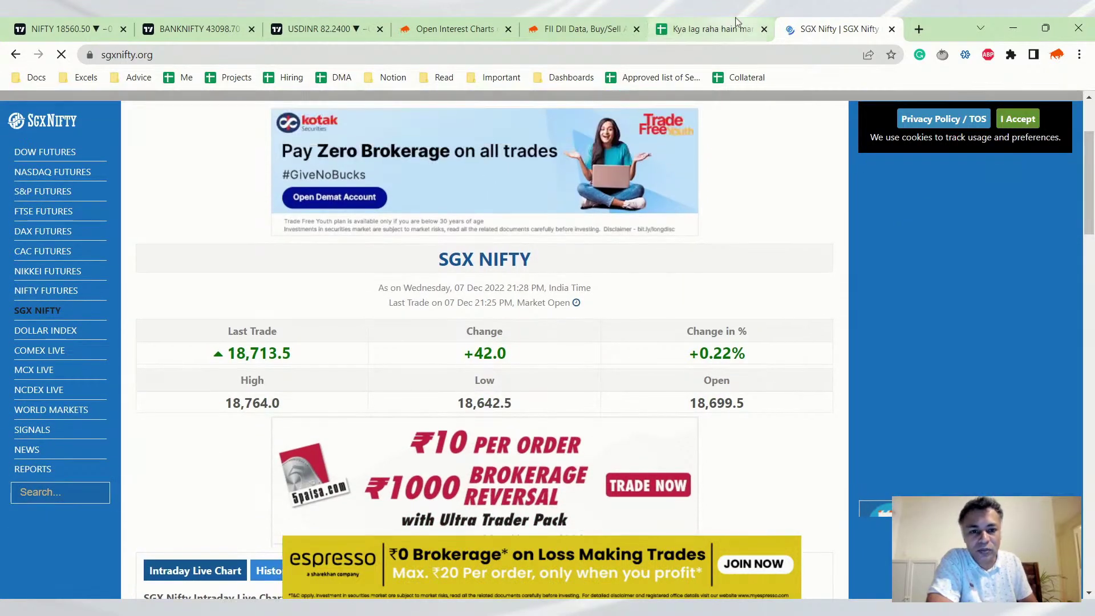
left_click(712, 28)
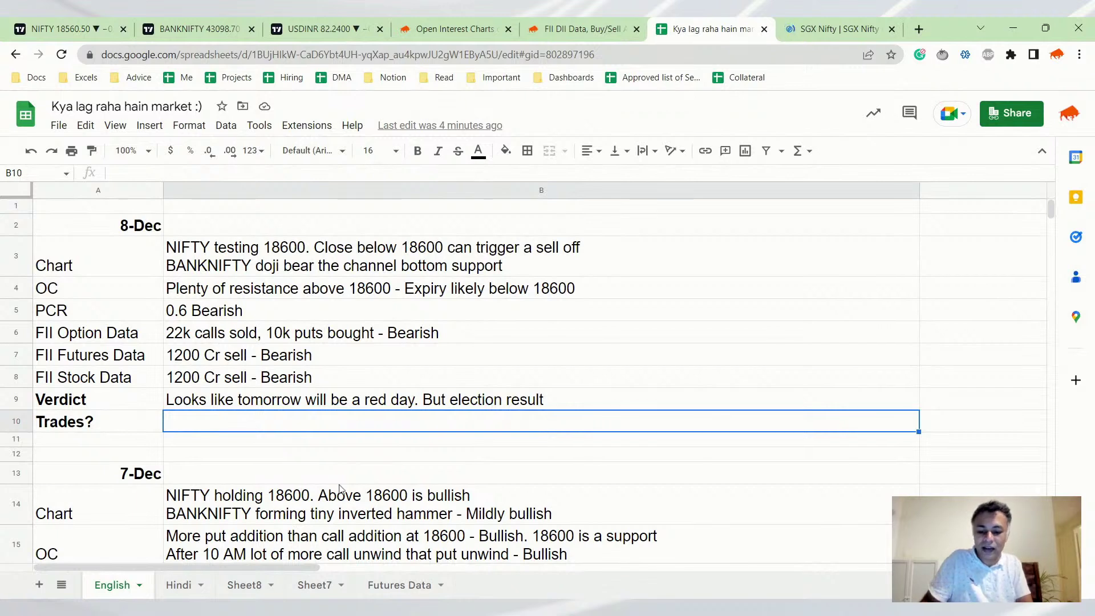
type("As long as ")
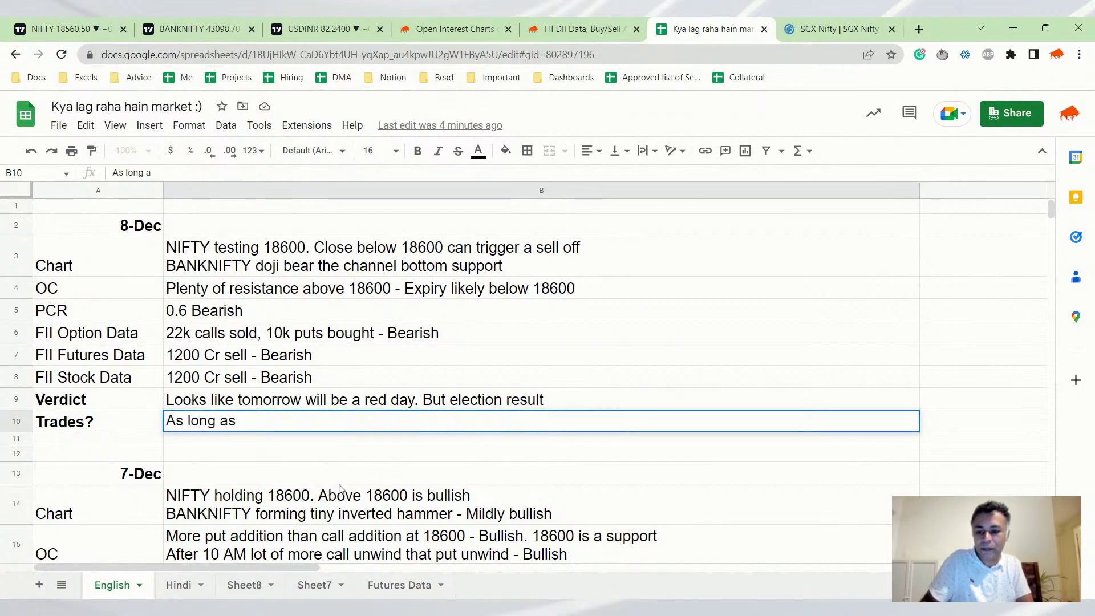
type("NIFTY is abo")
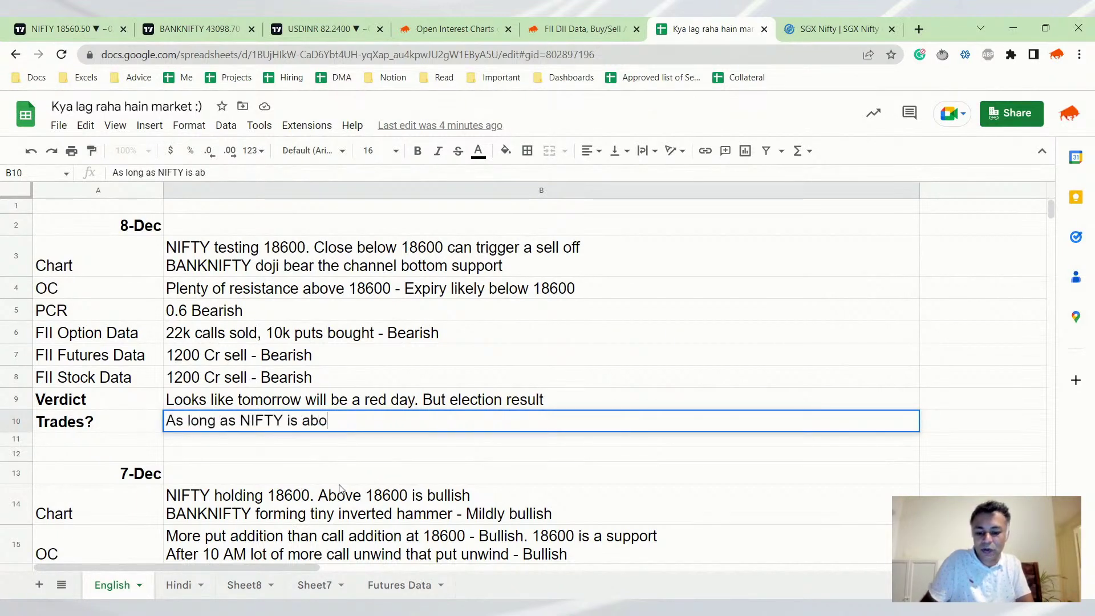
type("ve 18500-7")
type("0")
key("BackSpace")
key("BackSpace")
type("600")
key("BackSpace")
key("BackSpace")
key("BackSpace")
type("18600")
type(" zone, bu")
type("t o")
key("BackSpace")
key("BackSpace")
key("BackSpace")
type("y on dips with dw")
key("BackSpace")
type("ecember end Bull Call Spreads")
key("ctrl+Return")
Capitalise 'December' in the trade plan cell and commit the entry
key("Return")
key("ctrl+Left")
key("ctrl+Left")
key("ctrl+Right")
key("Delete")
type("D")
key("Return")
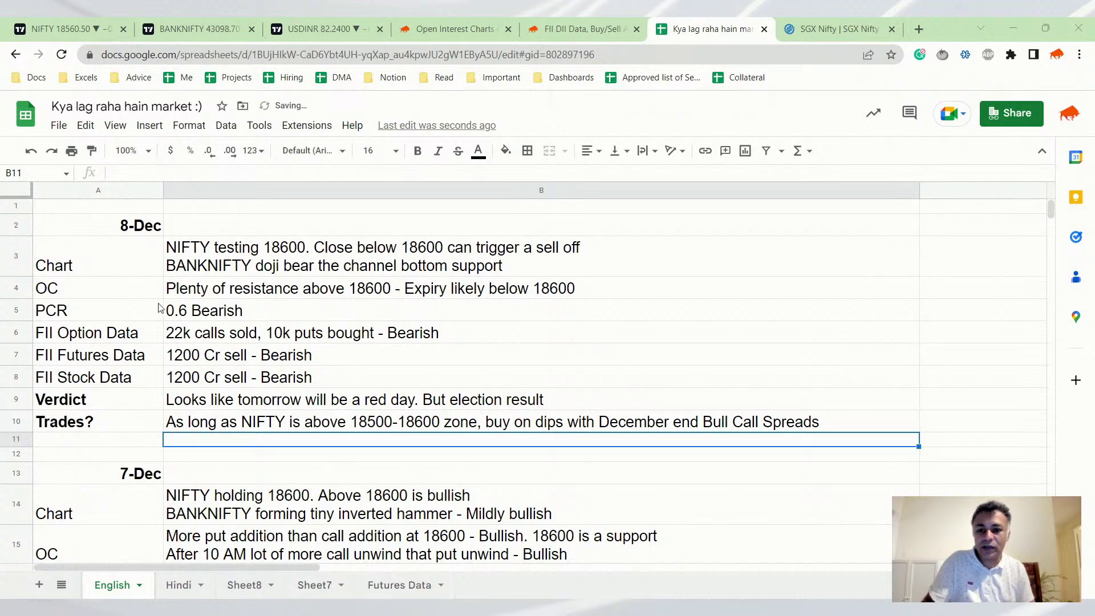
Show the USDINR daily chart, zooming the time axis and compressing the price scale
left_click(319, 29)
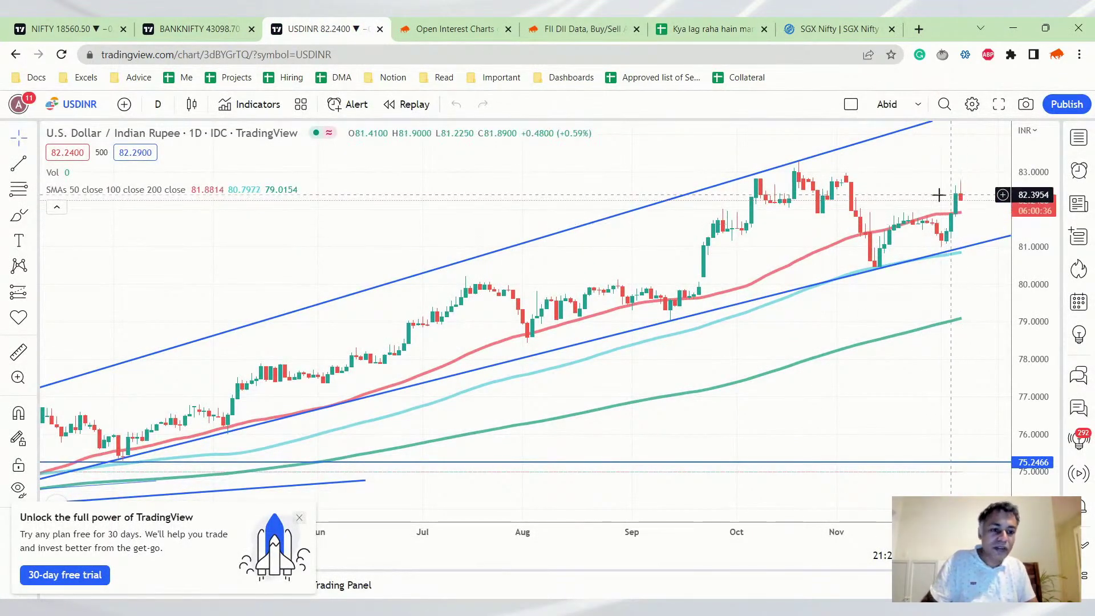
scroll(922, 191, "up", 1)
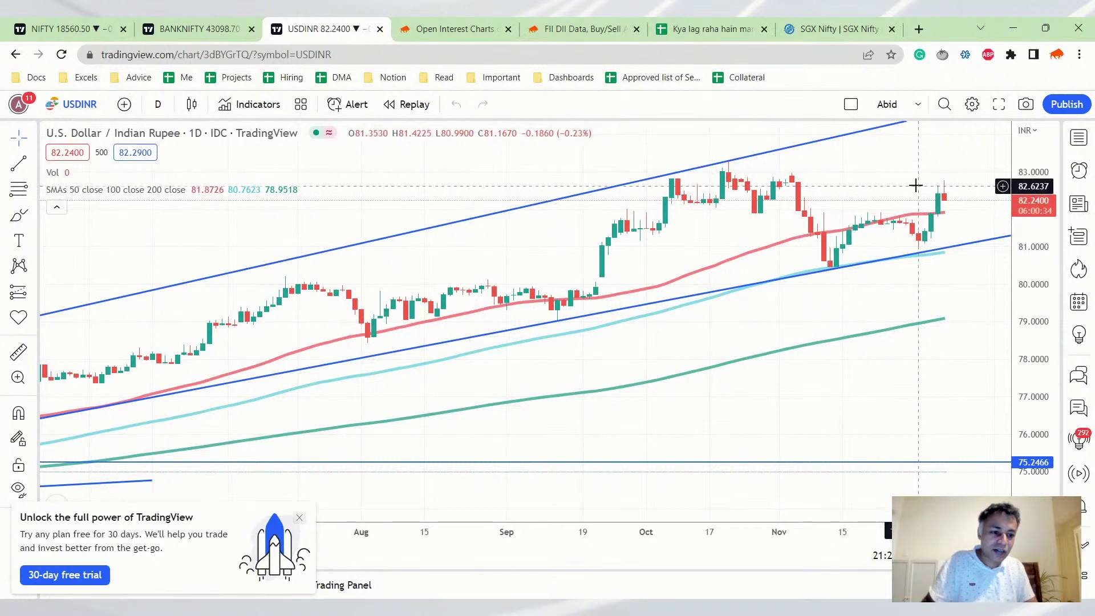
scroll(916, 185, "up", 1)
scroll(915, 185, "down", 2)
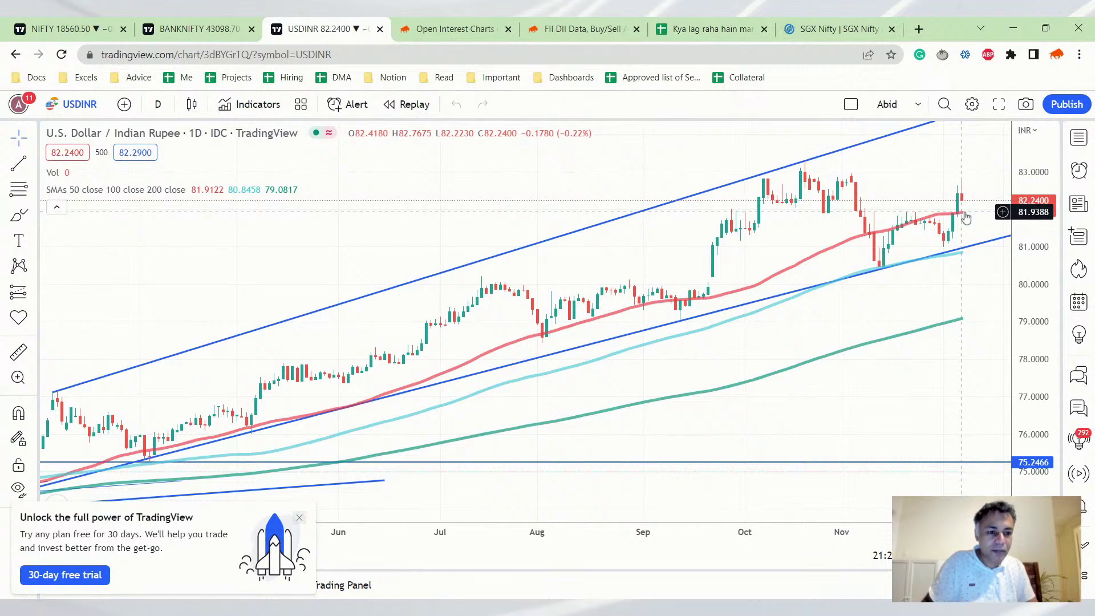
scroll(972, 177, "up", 3)
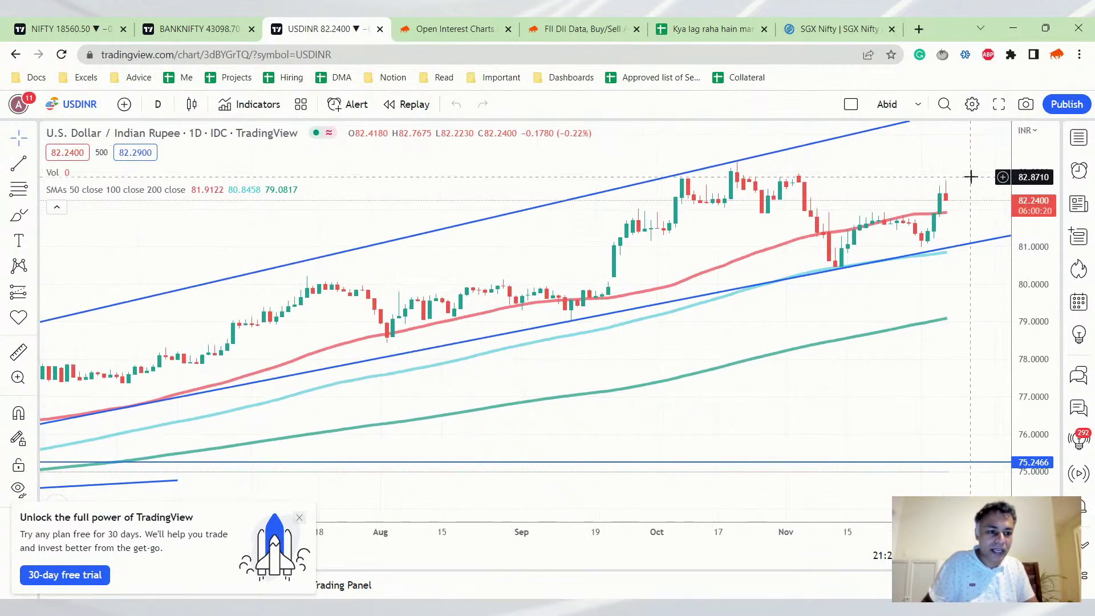
left_click_drag(1032, 247, 1032, 274)
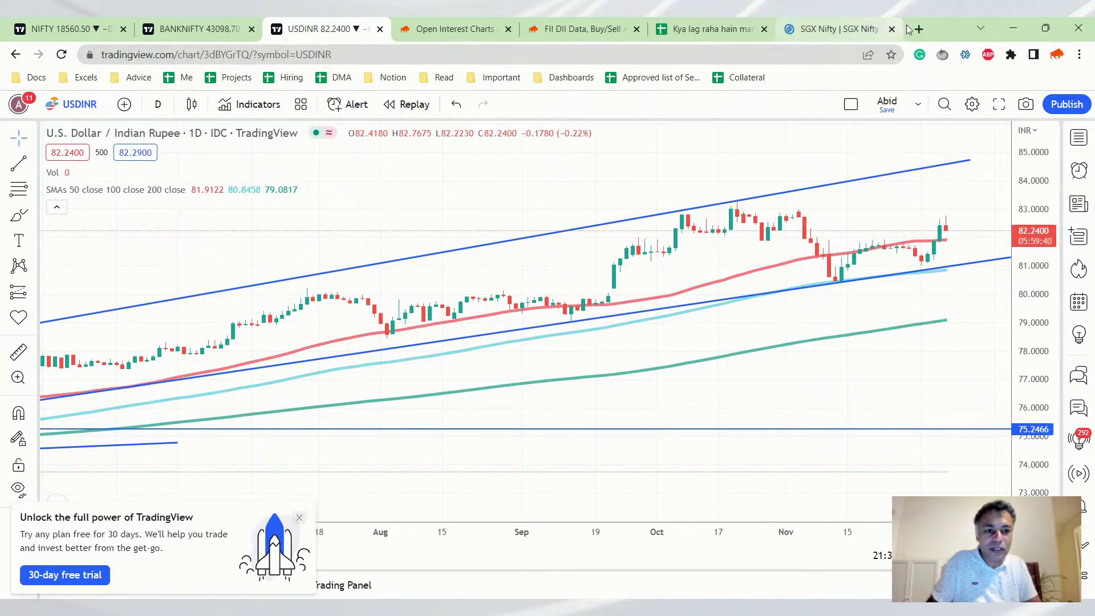
Open the NIFTY call-spread Positions page (P&L +4,865), trying the Twitter P&L share and dismissing its error
left_click(576, 28)
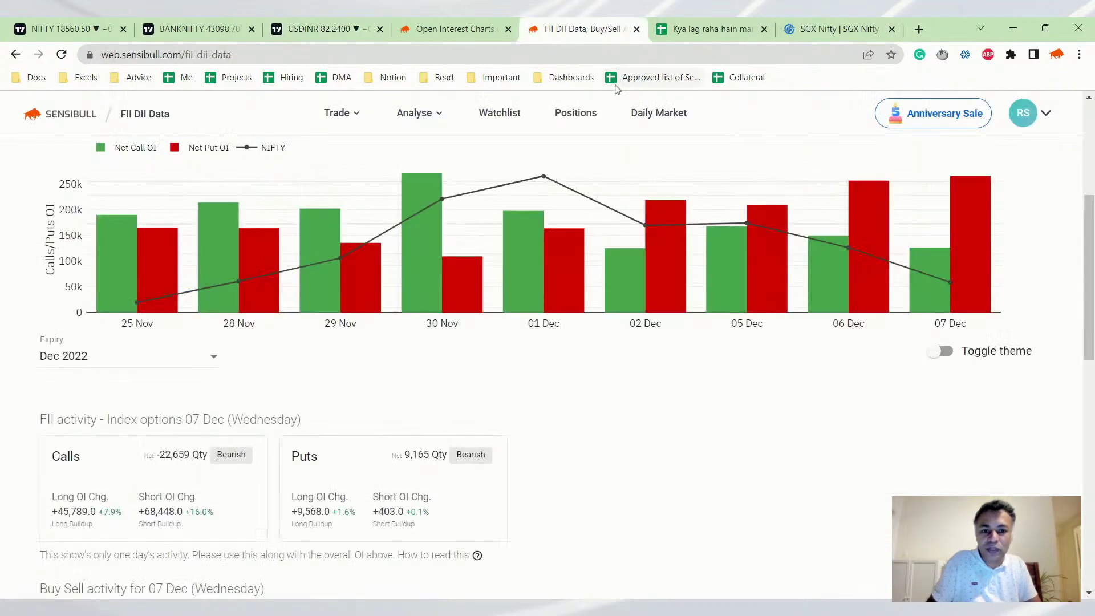
left_click(571, 113)
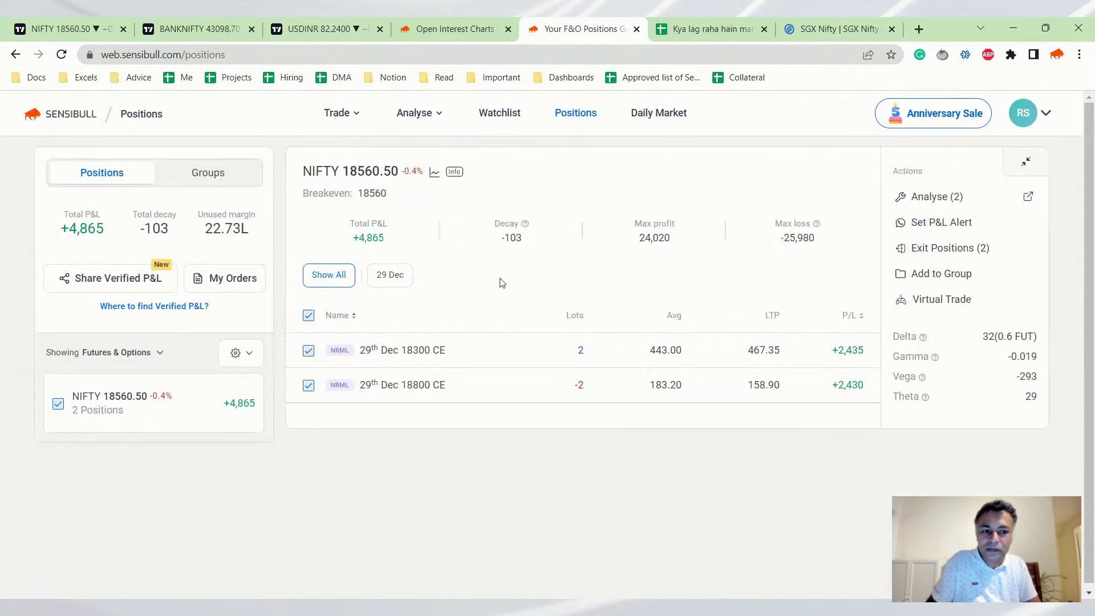
left_click(90, 280)
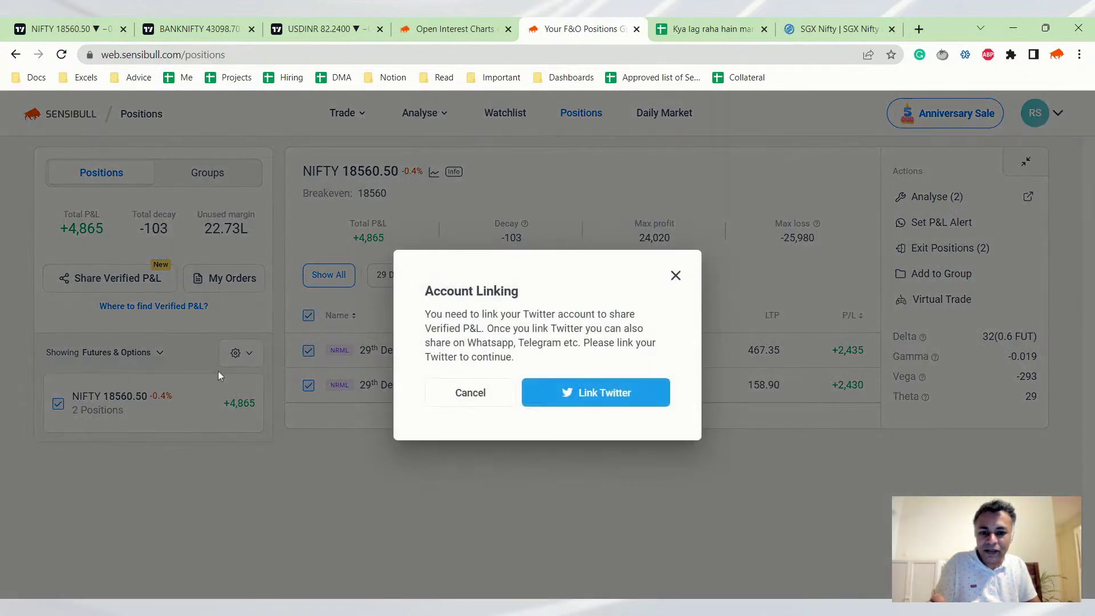
left_click(646, 393)
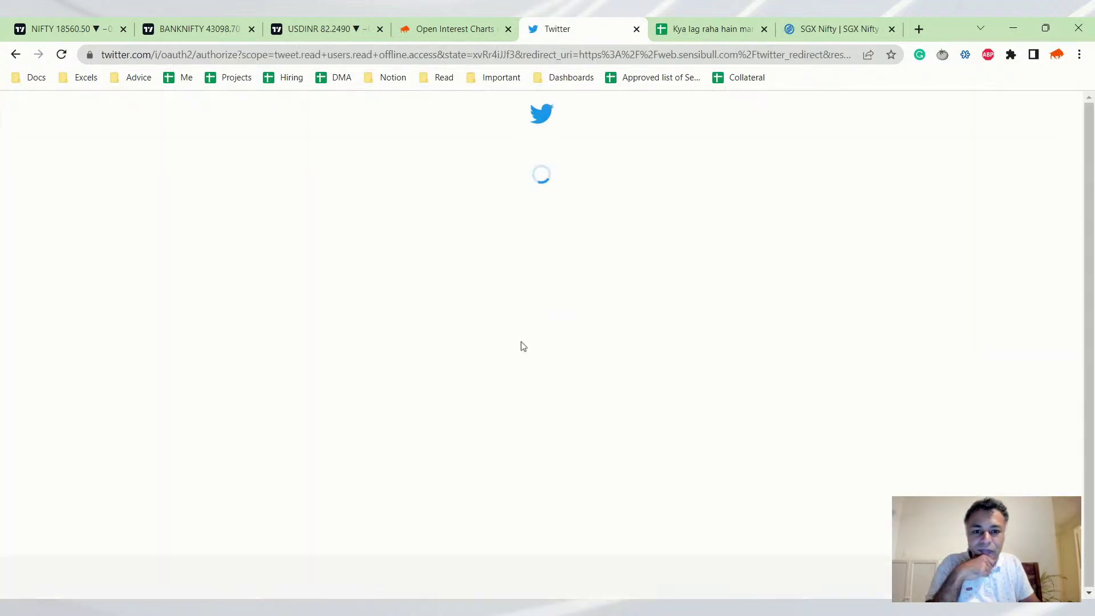
left_click(557, 456)
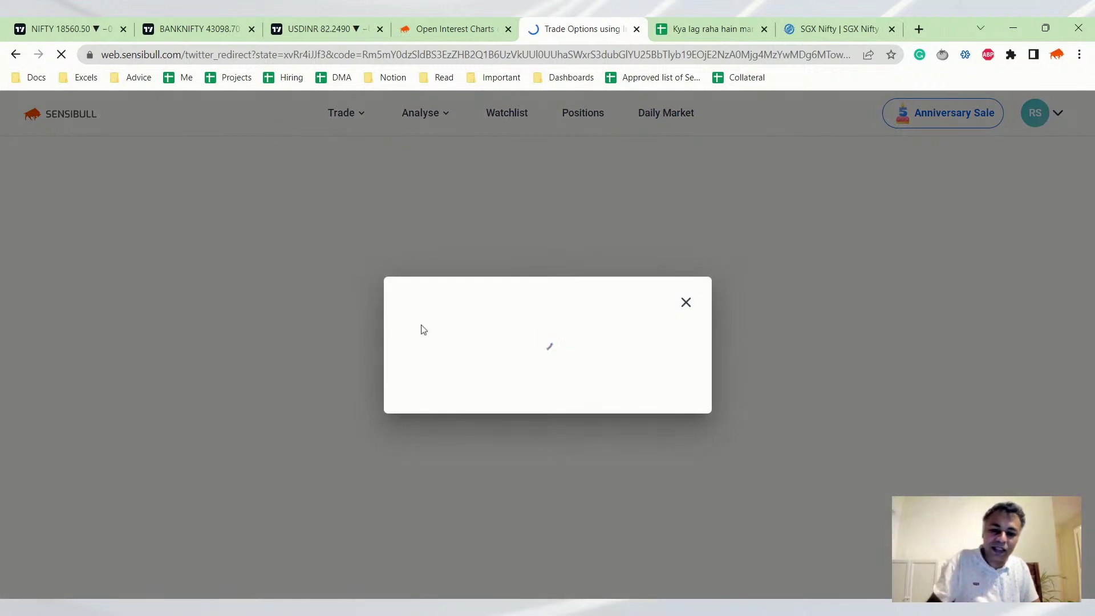
left_click(686, 303)
left_click(468, 27)
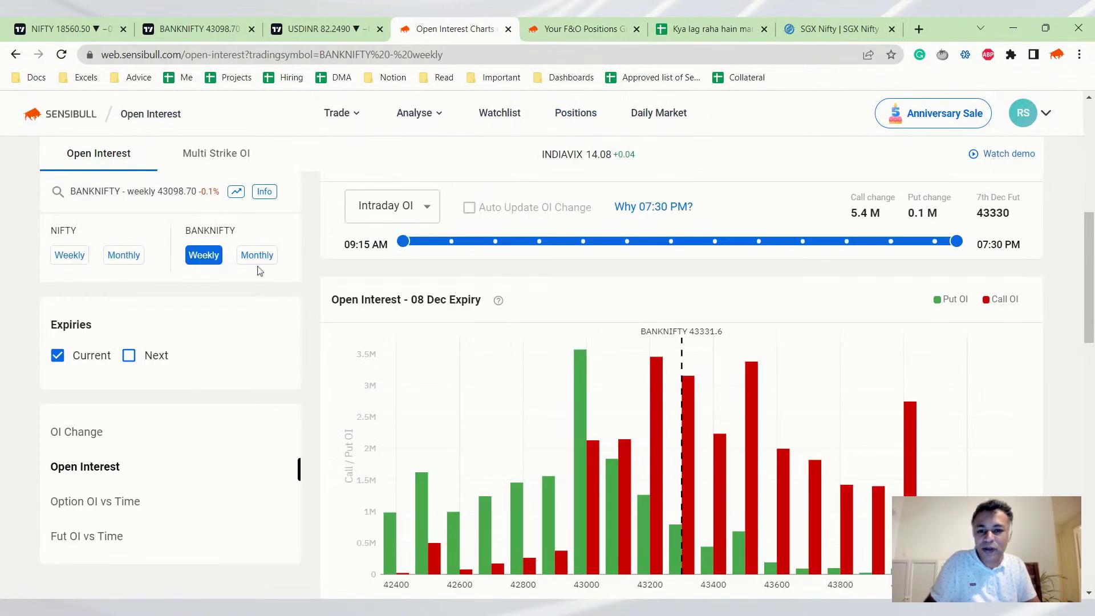
key("ctrl+Tab")
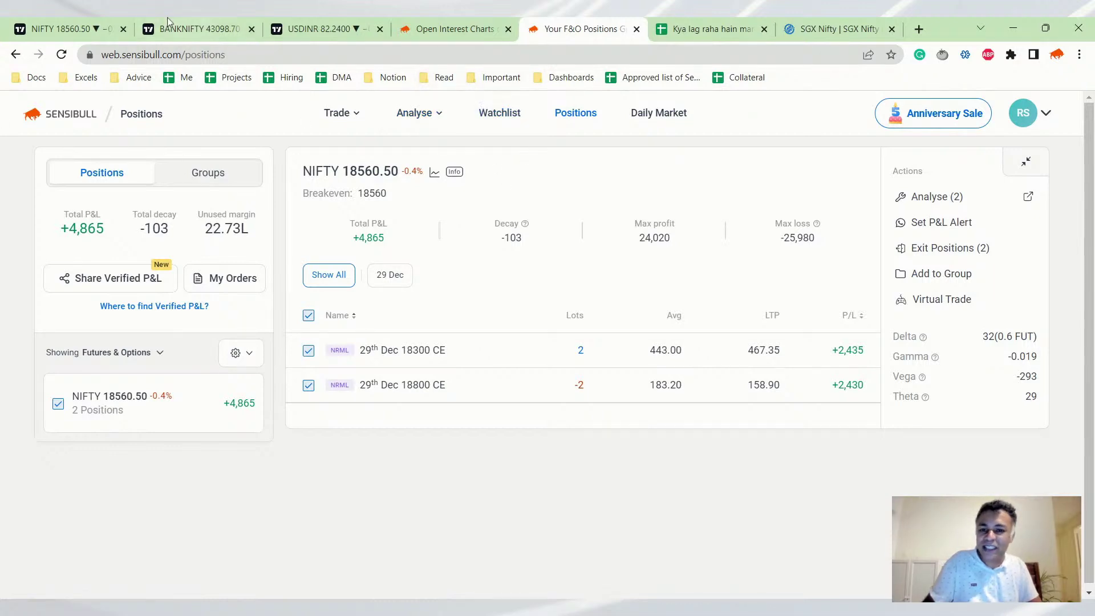
Return to the NIFTY 50 weekly chart at 18560.50 near its channel top
left_click(65, 28)
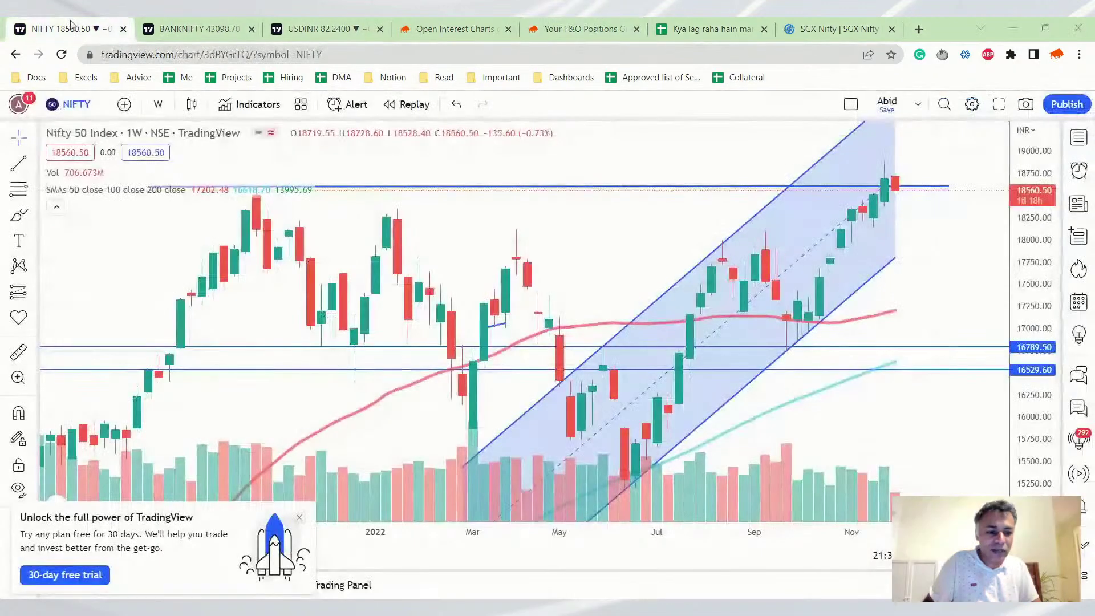